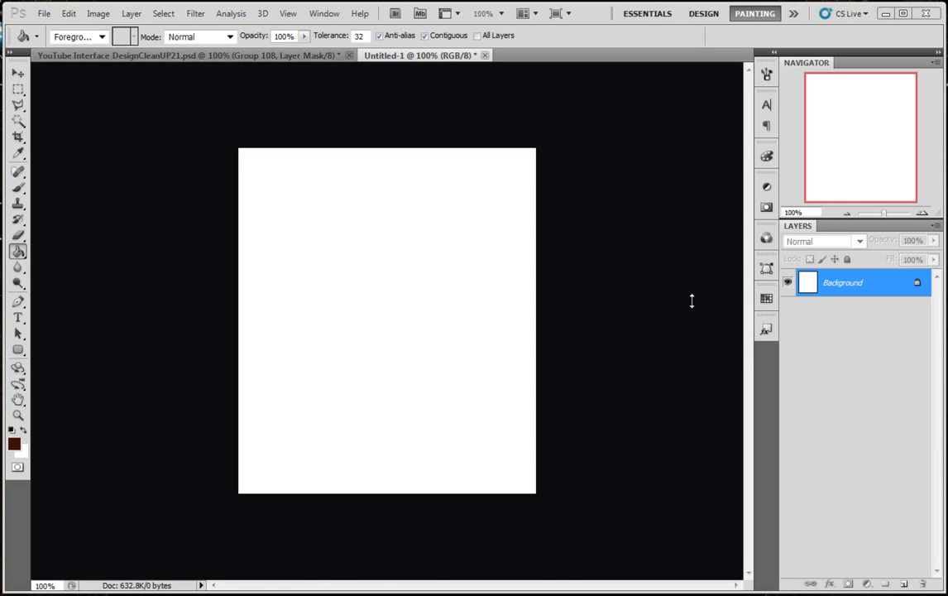
Step: Make white the foreground colour and add an empty Layer 1 above Background in Untitled-1
left_click(24, 430)
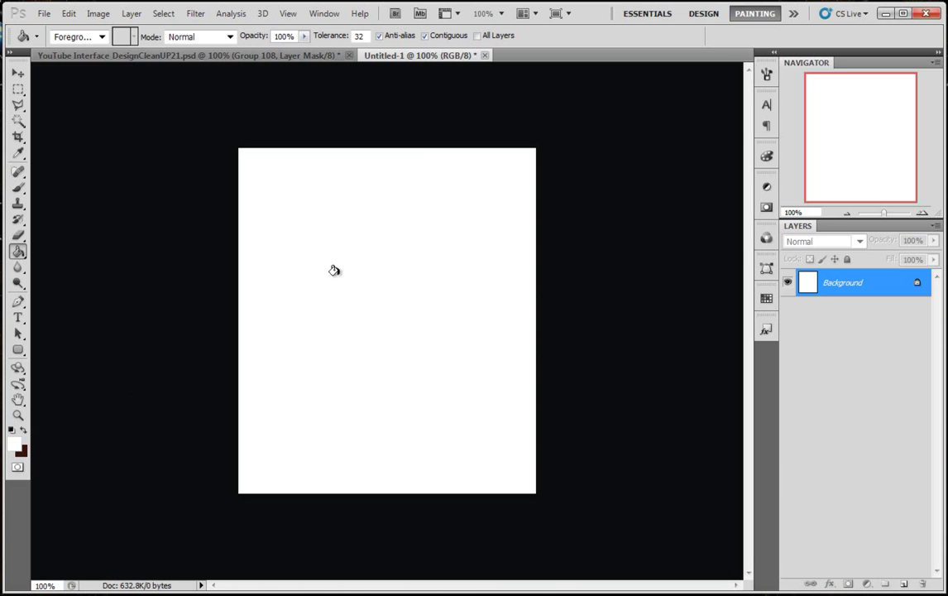
left_click(232, 56)
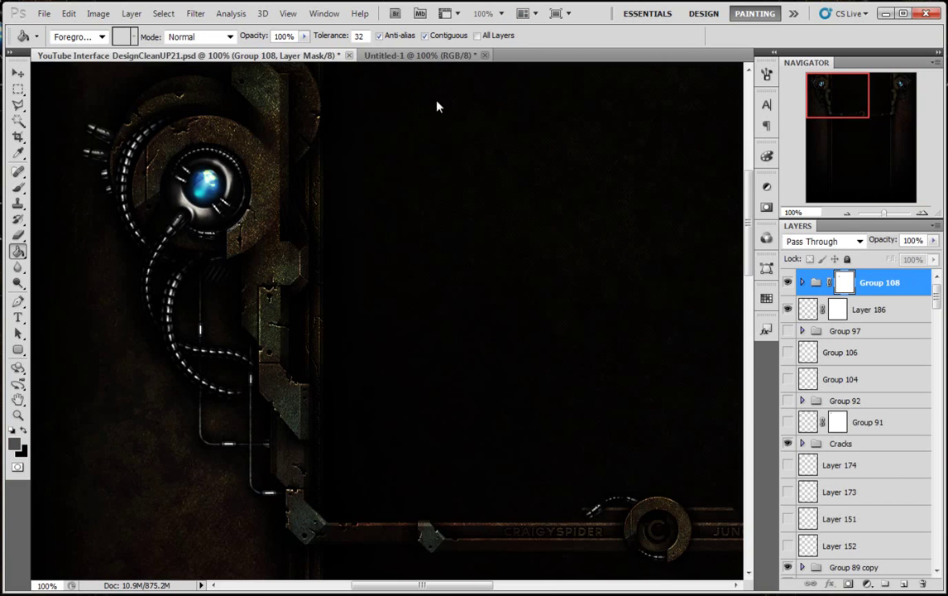
left_click(431, 55)
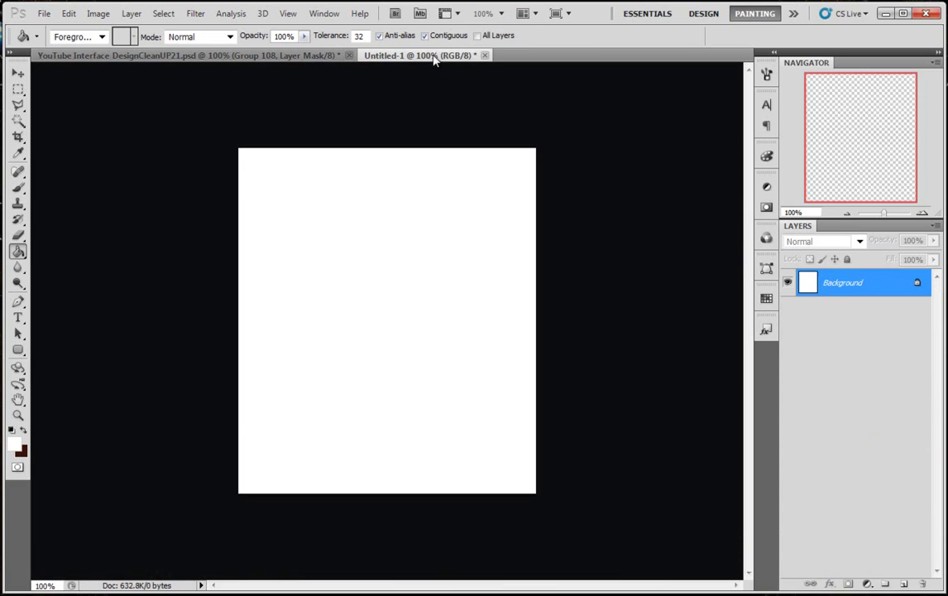
left_click(904, 584)
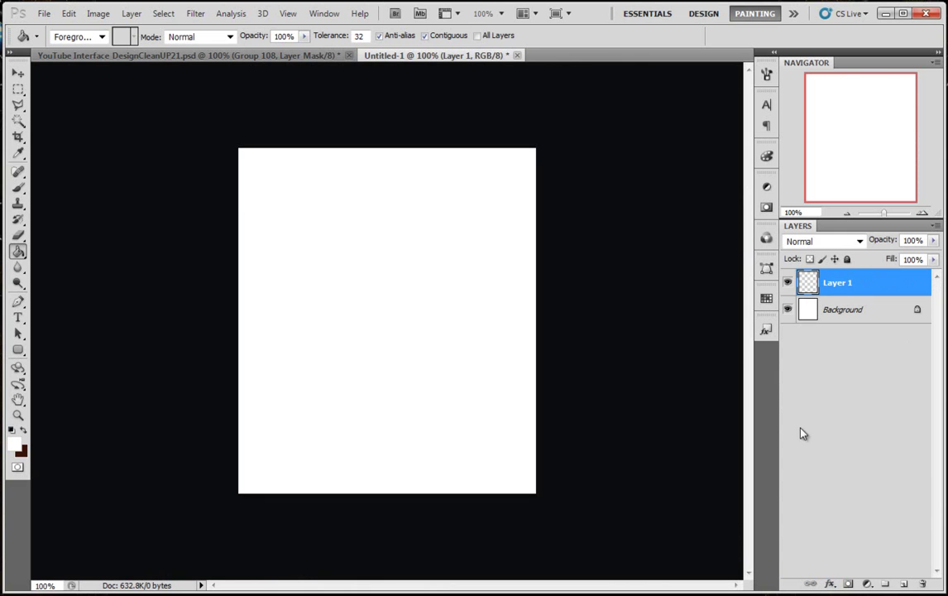
Step: Choose the Brush tool and pick the soft round brush preset
left_click(18, 188)
left_click(387, 242)
right_click(374, 260)
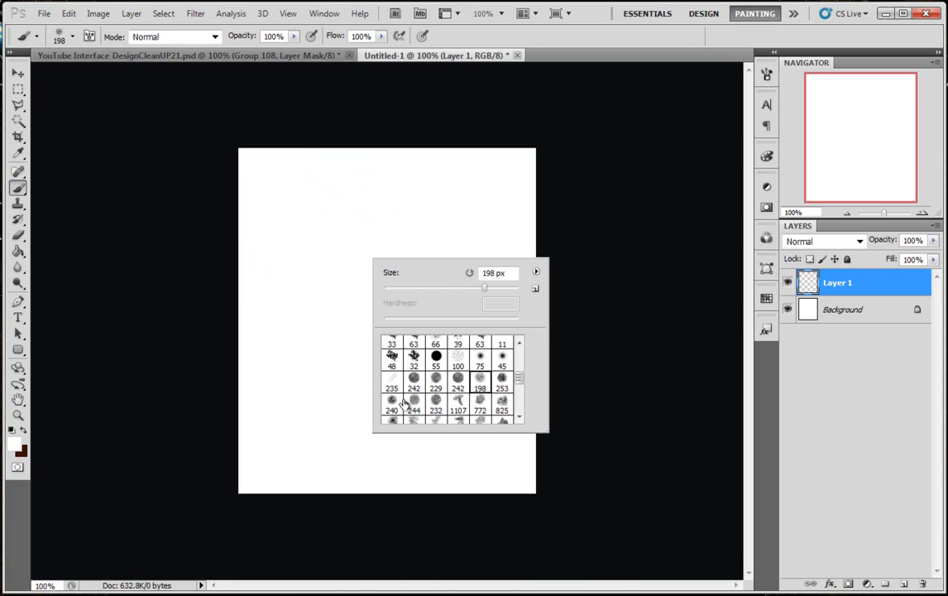
left_click(417, 381)
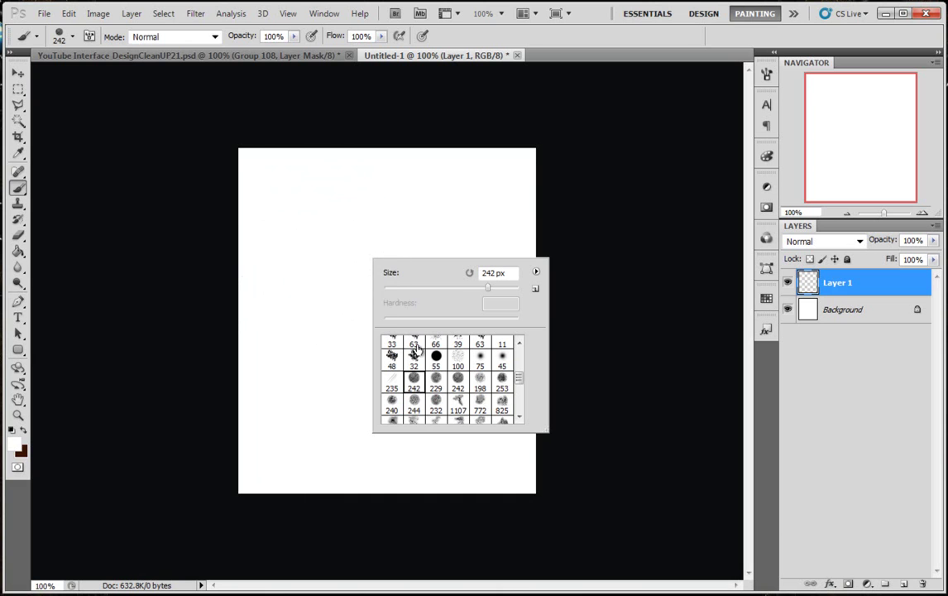
left_click(437, 386)
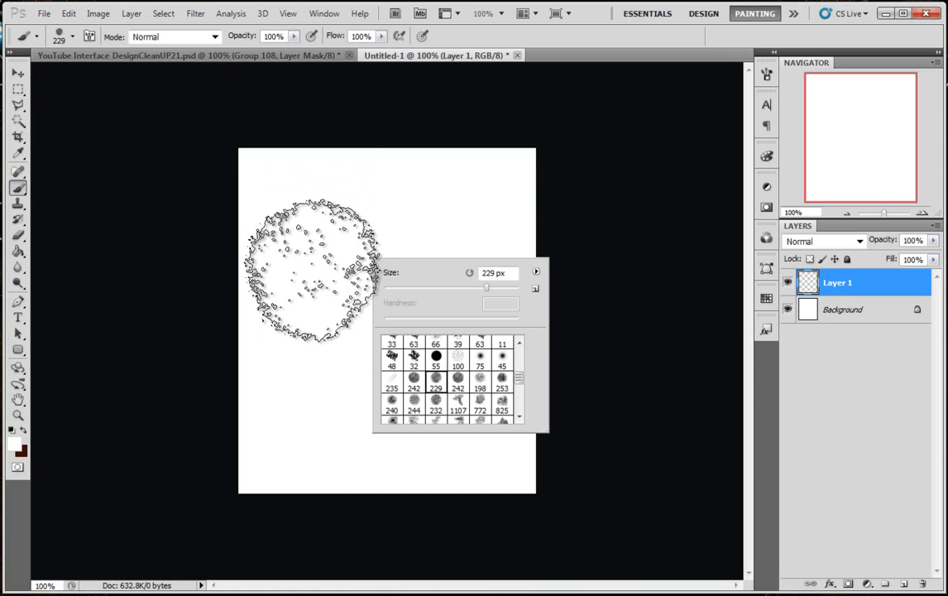
left_click(460, 381)
left_click(480, 380)
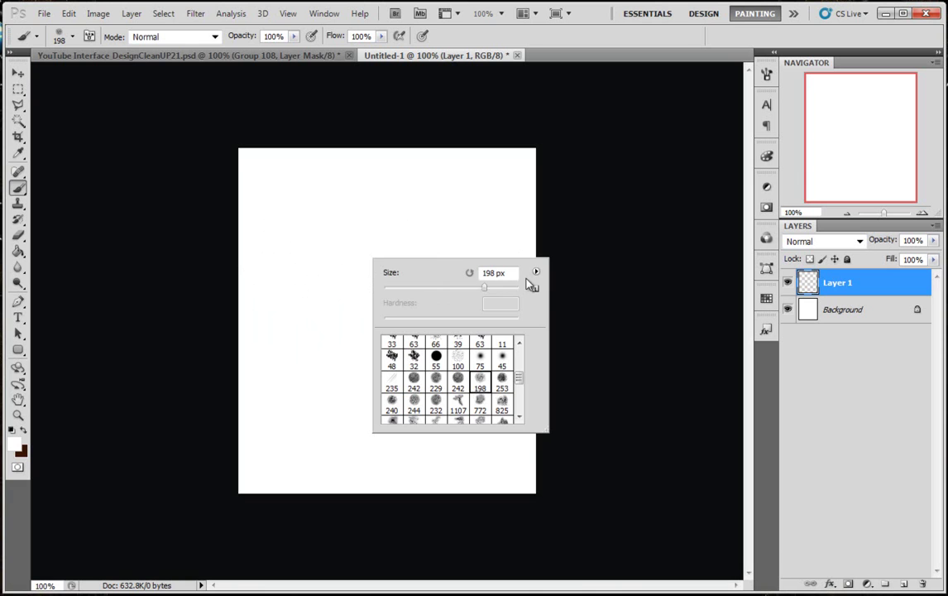
scroll(518, 378, "up", 3)
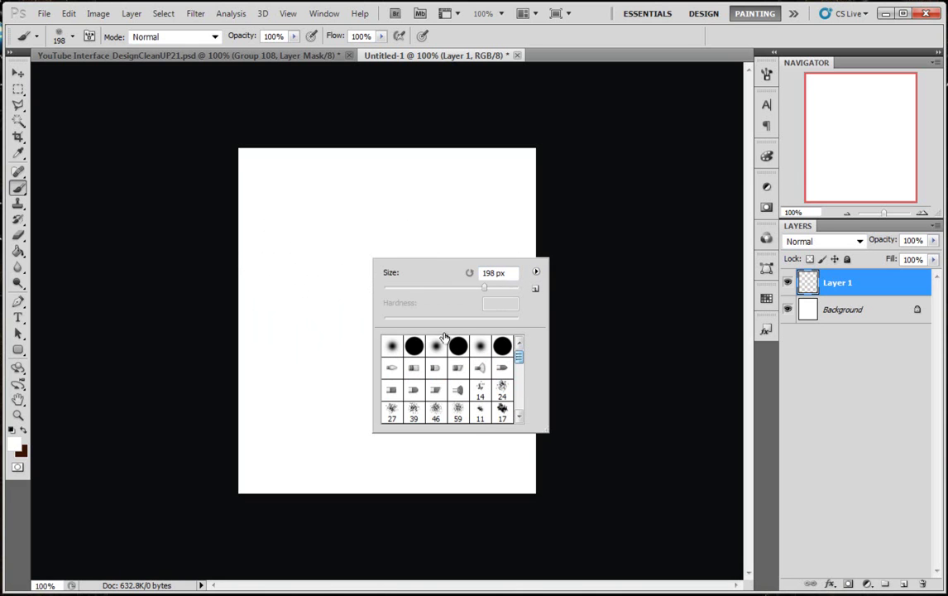
left_click(438, 346)
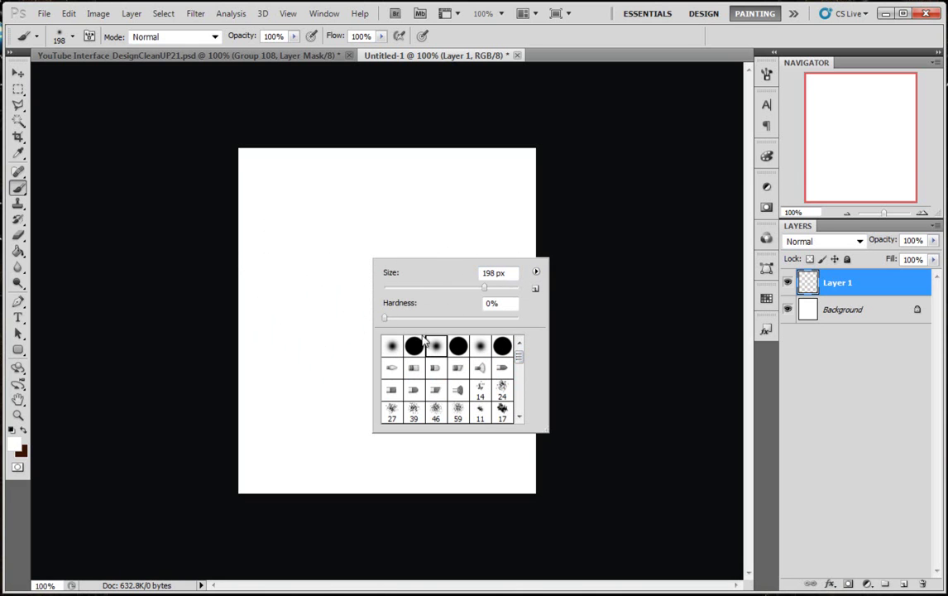
Step: Set the brush size to 13 px, opacity to 68% and flow to 67%
mouse_move(486, 288)
left_mouse_down()
mouse_move(378, 290)
mouse_move(394, 292)
left_mouse_up()
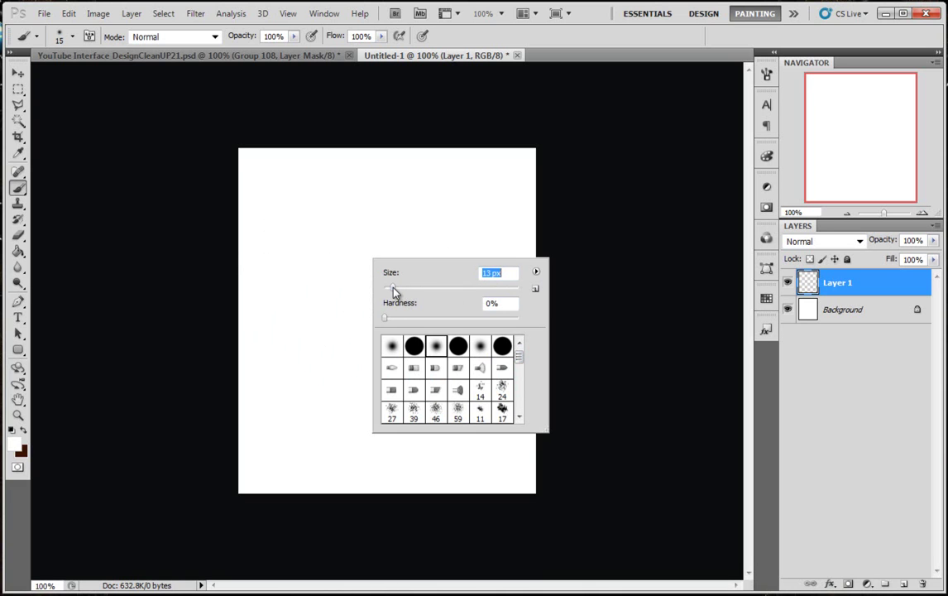
left_click(294, 36)
left_click_drag(295, 51, 271, 55)
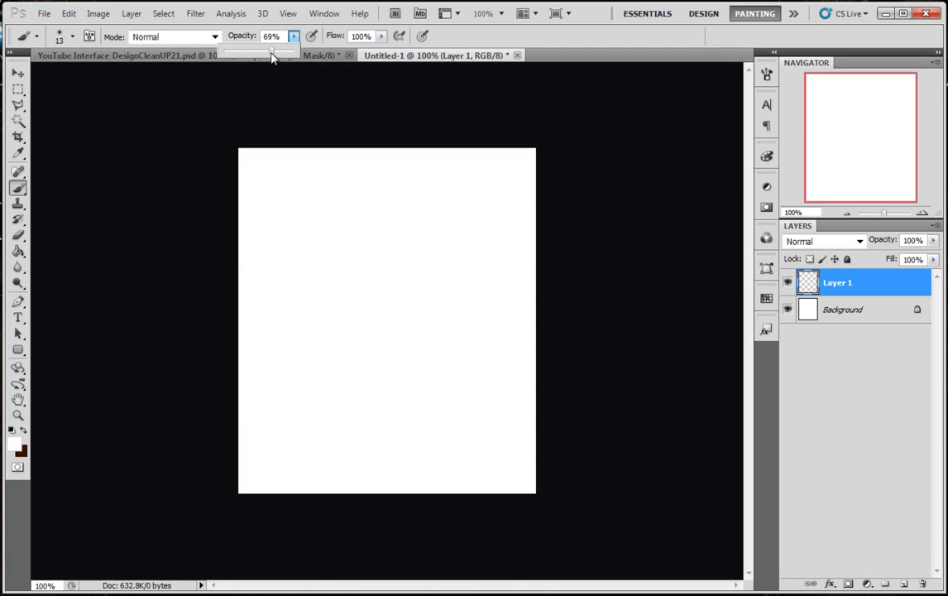
left_click(381, 36)
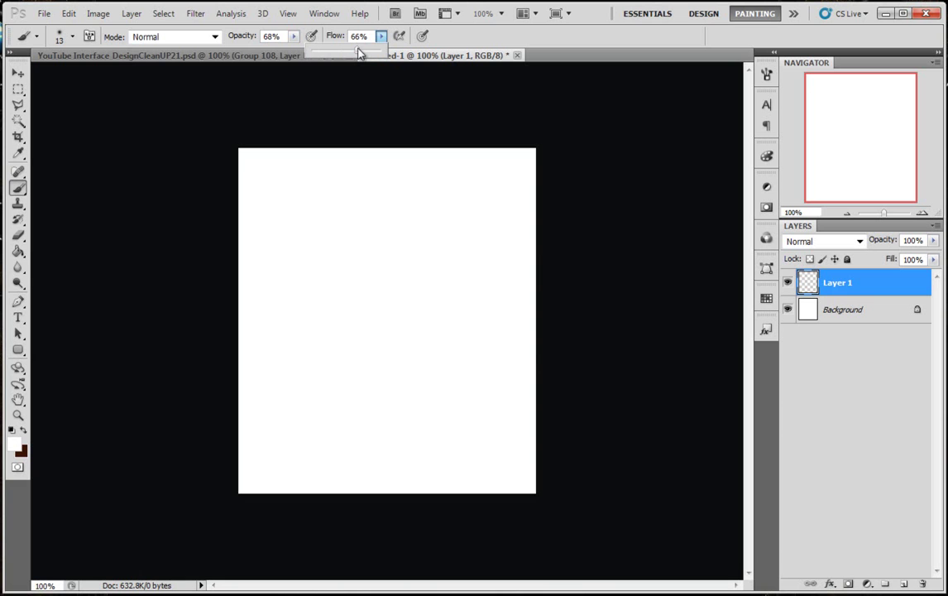
Step: Set the foreground colour to black (000000)
left_click(14, 444)
left_click_drag(220, 406, 181, 475)
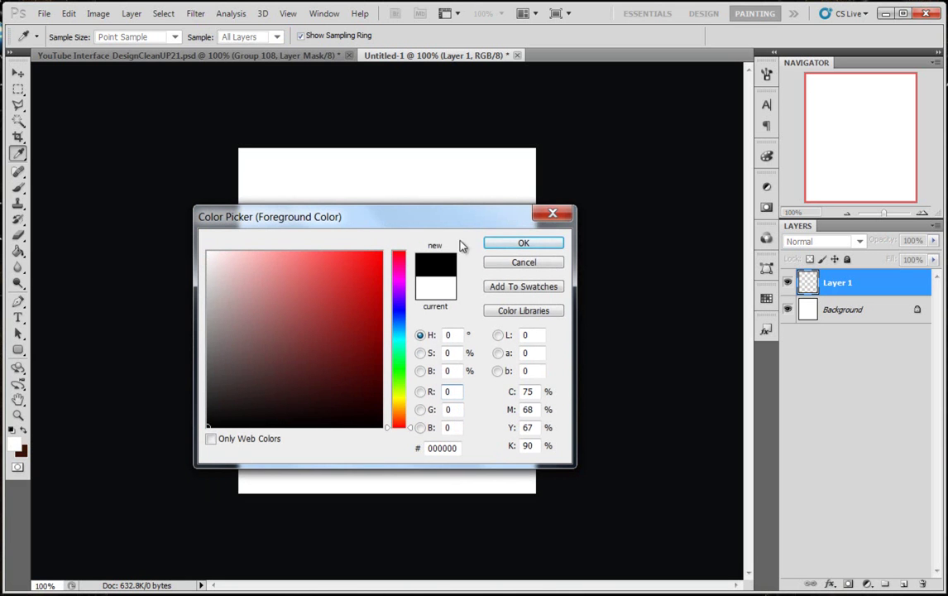
key("Return")
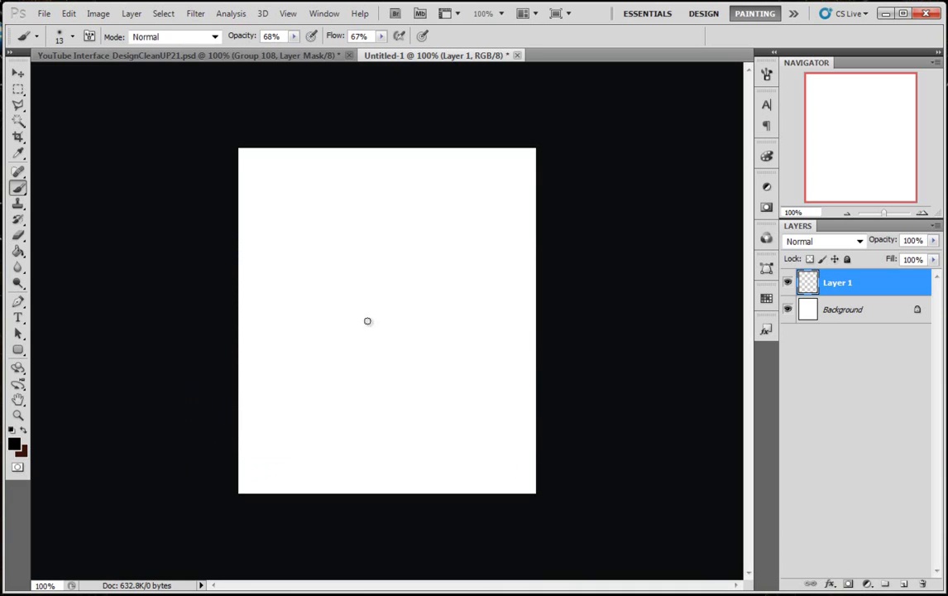
Step: Undo a stray stroke and dab a small cluster of dark speckles near the canvas centre
left_click(370, 332, "shift")
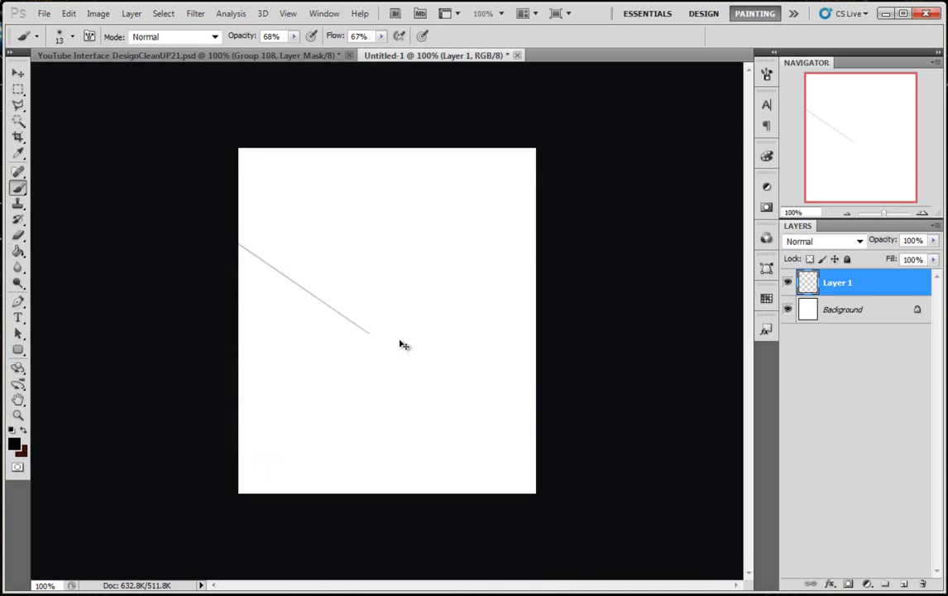
key("ctrl+z")
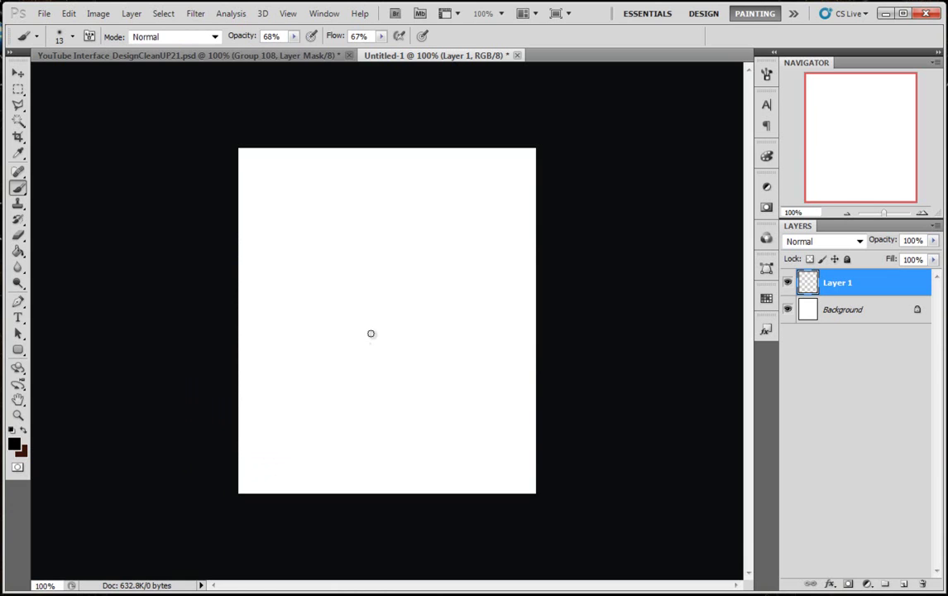
left_click(373, 340)
left_click_drag(371, 338, 369, 328)
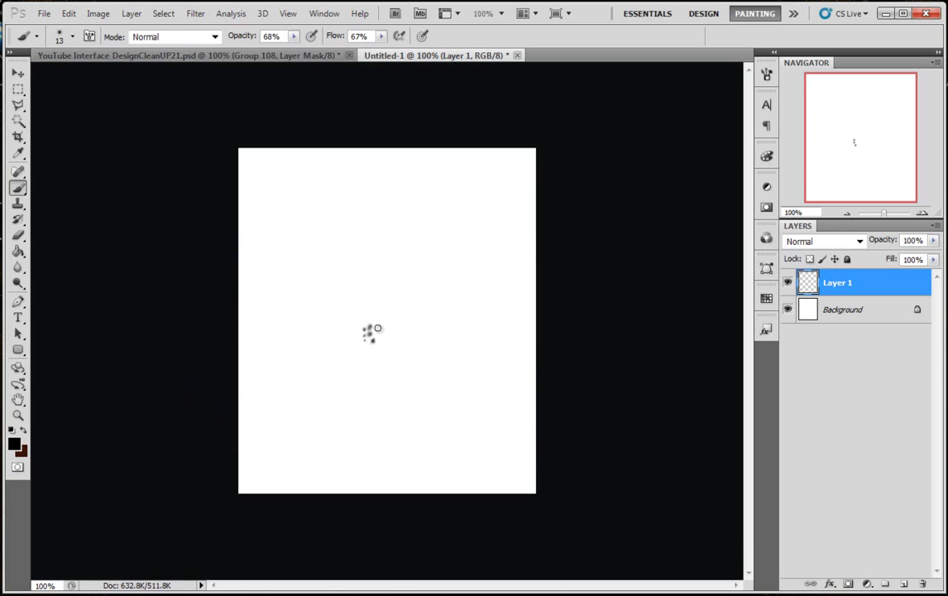
mouse_move(376, 338)
left_mouse_down()
mouse_move(375, 363)
mouse_move(357, 347)
mouse_move(394, 324)
left_mouse_up()
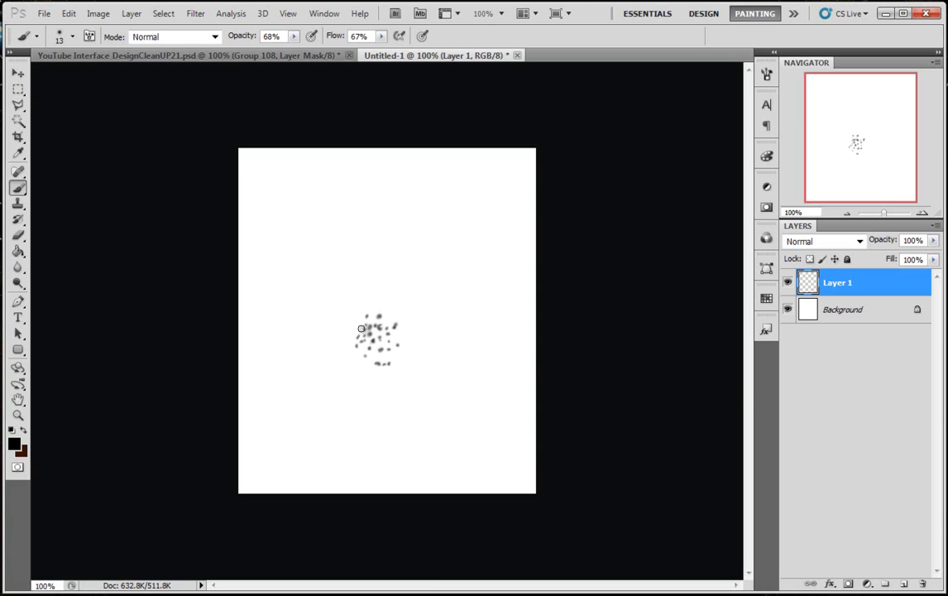
Step: Enable brush Scattering and raise Scatter to 995%
left_click(766, 75)
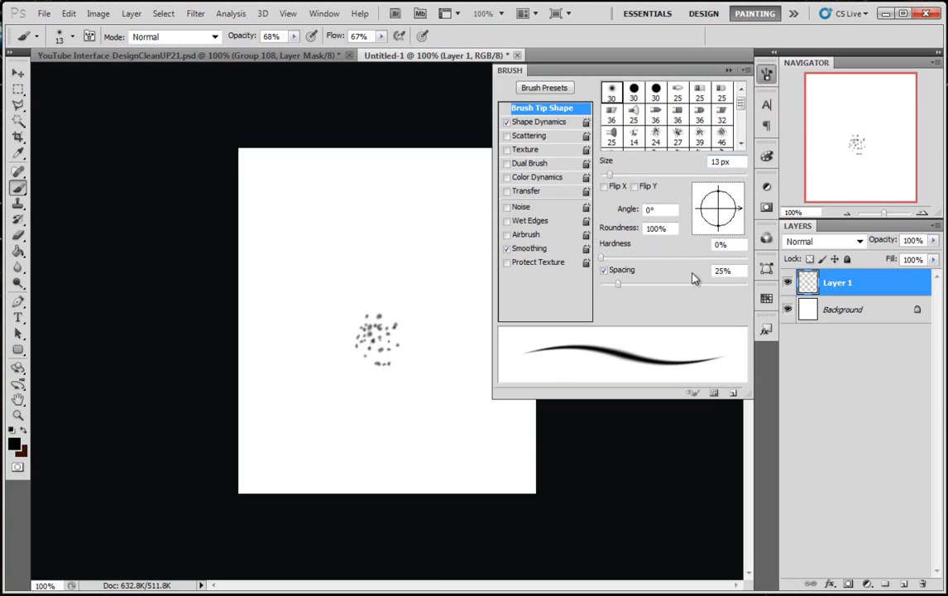
left_click(529, 136)
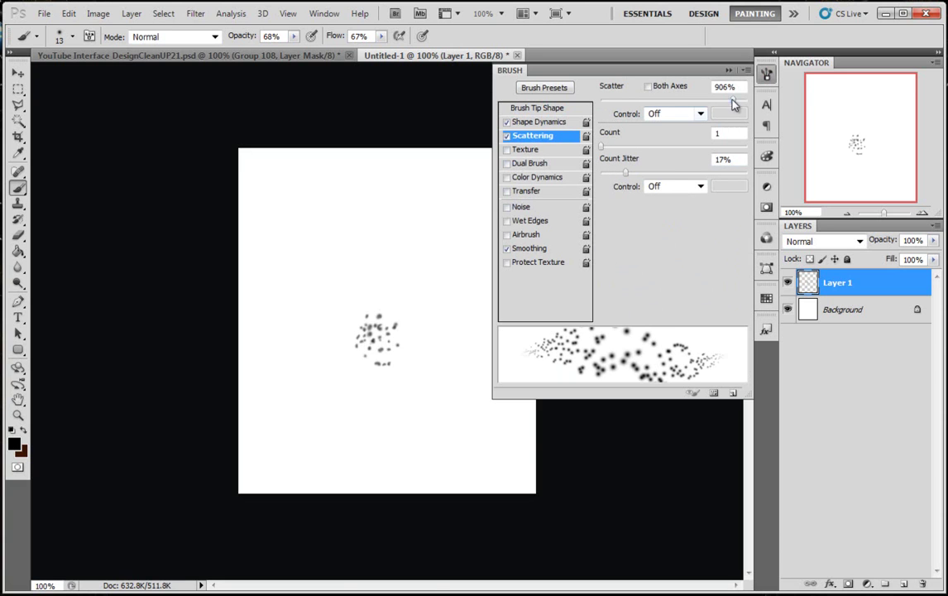
left_click_drag(743, 104, 748, 102)
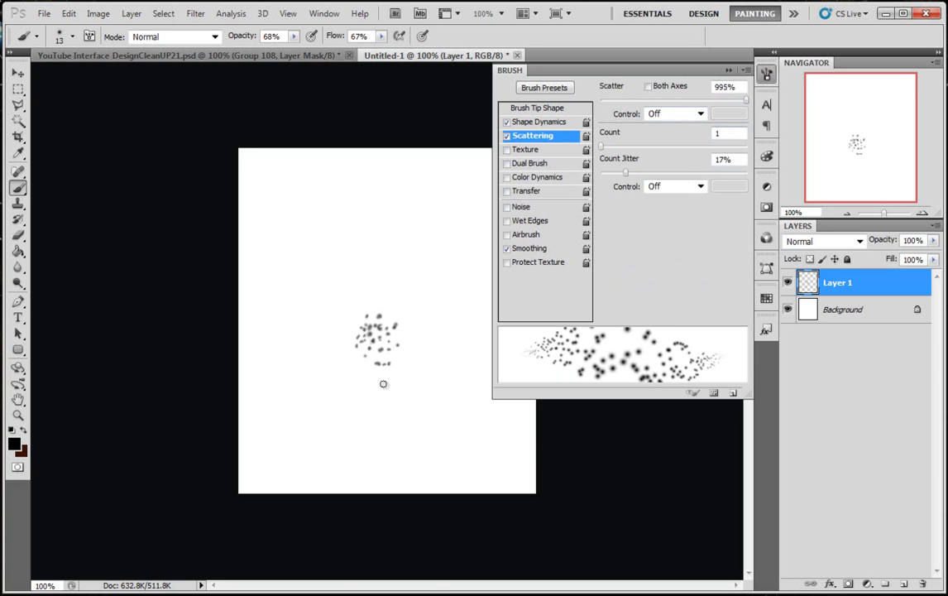
Step: Paint scattered dabs around the cluster to grow it into a large cloud
mouse_move(406, 325)
left_mouse_down()
mouse_move(377, 303)
mouse_move(352, 339)
left_mouse_up()
mouse_move(400, 366)
left_mouse_down()
mouse_move(387, 318)
mouse_move(354, 302)
mouse_move(372, 344)
mouse_move(388, 351)
mouse_move(388, 291)
mouse_move(345, 355)
mouse_move(389, 371)
mouse_move(390, 336)
mouse_move(353, 326)
mouse_move(361, 318)
mouse_move(383, 350)
mouse_move(378, 309)
mouse_move(396, 337)
mouse_move(391, 314)
mouse_move(364, 318)
mouse_move(359, 348)
mouse_move(392, 358)
mouse_move(363, 351)
mouse_move(370, 311)
mouse_move(398, 315)
mouse_move(353, 328)
mouse_move(378, 341)
mouse_move(357, 340)
mouse_move(359, 316)
mouse_move(383, 311)
mouse_move(390, 360)
mouse_move(359, 346)
mouse_move(358, 325)
mouse_move(387, 316)
mouse_move(388, 333)
mouse_move(370, 334)
mouse_move(365, 295)
mouse_move(394, 308)
mouse_move(379, 331)
mouse_move(357, 334)
mouse_move(383, 295)
mouse_move(402, 335)
mouse_move(349, 347)
mouse_move(363, 314)
mouse_move(361, 385)
mouse_move(345, 367)
mouse_move(342, 330)
mouse_move(357, 311)
mouse_move(406, 323)
mouse_move(399, 386)
mouse_move(368, 380)
mouse_move(380, 386)
mouse_move(410, 364)
mouse_move(414, 335)
mouse_move(417, 348)
mouse_move(396, 304)
mouse_move(339, 340)
mouse_move(346, 366)
mouse_move(328, 331)
mouse_move(363, 287)
mouse_move(408, 307)
mouse_move(396, 371)
mouse_move(379, 386)
mouse_move(333, 384)
mouse_move(318, 368)
mouse_move(278, 355)
mouse_move(378, 275)
mouse_move(409, 327)
mouse_move(293, 339)
mouse_move(358, 253)
mouse_move(368, 326)
left_mouse_up()
left_click(730, 71)
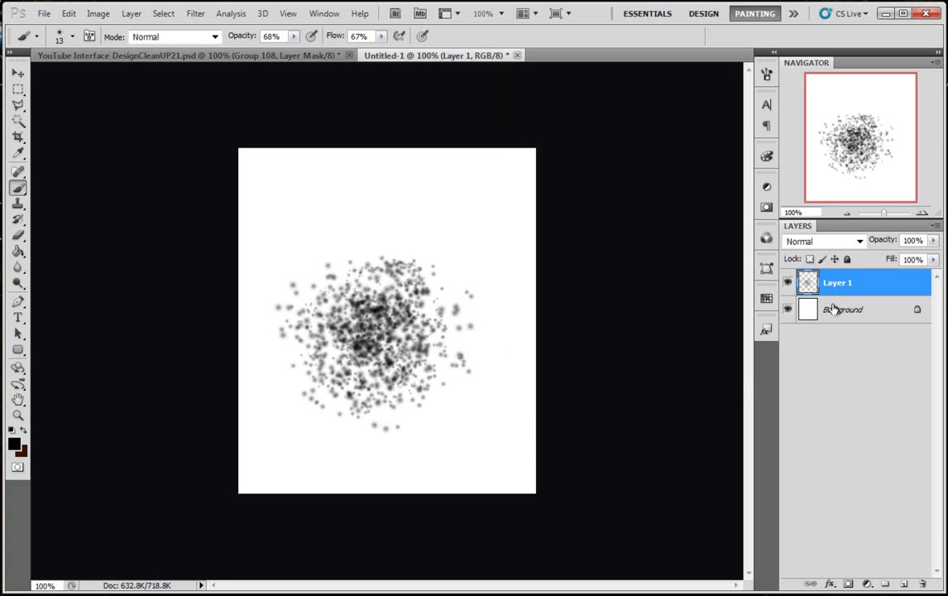
Step: Marquee-select the spatter, define it as brush preset 'Sampled Brush 10', and deselect
left_click(17, 88)
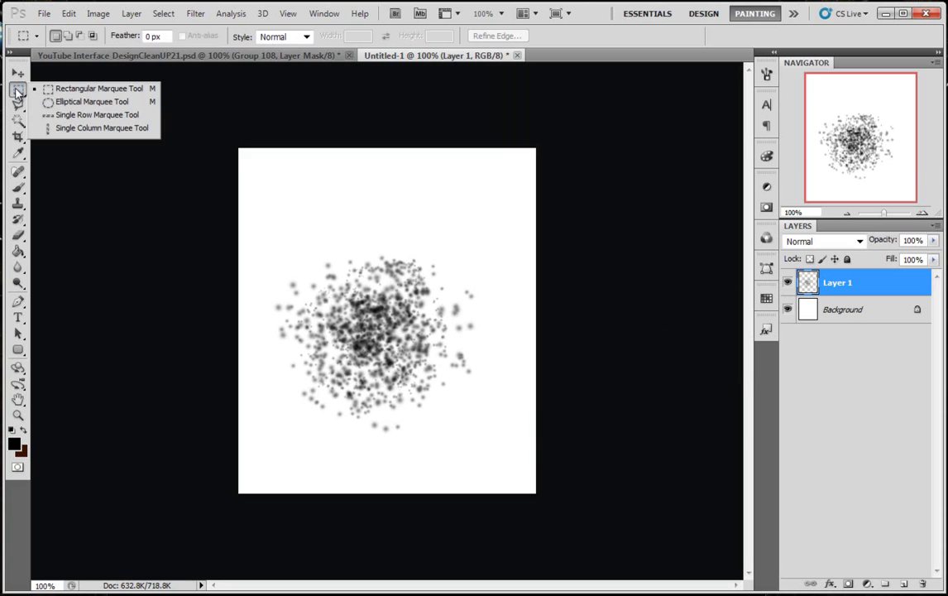
left_click(53, 90)
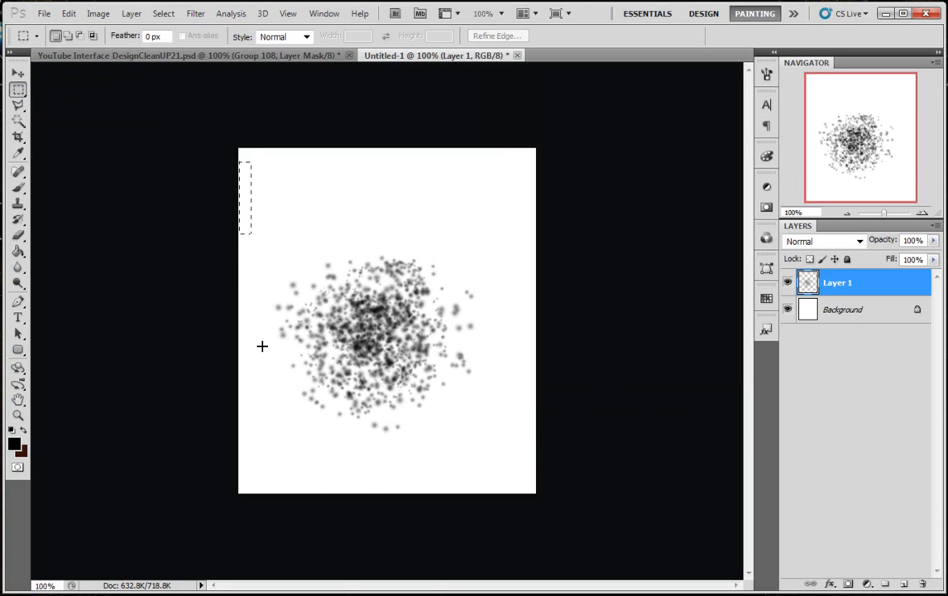
left_click_drag(262, 346, 646, 495)
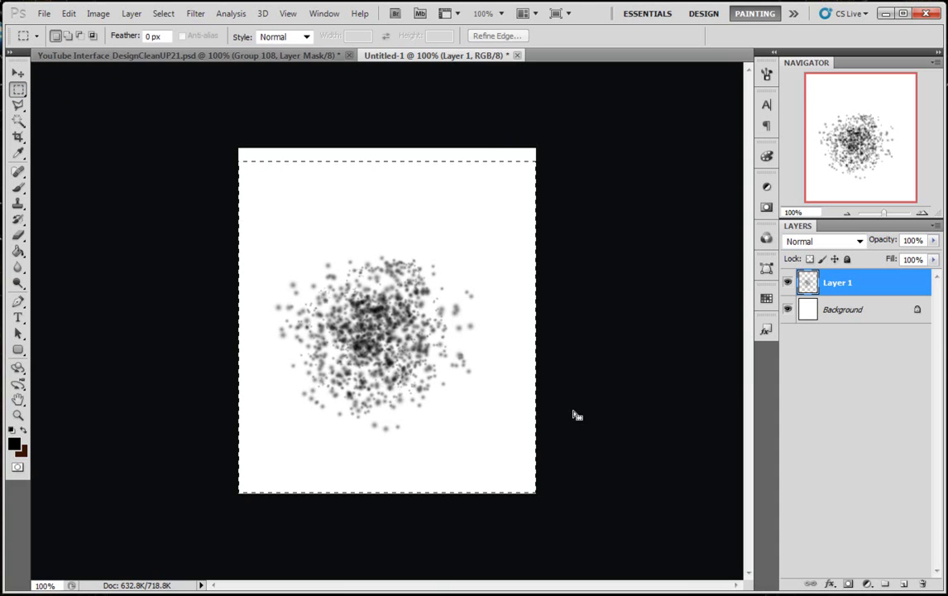
left_click(70, 14)
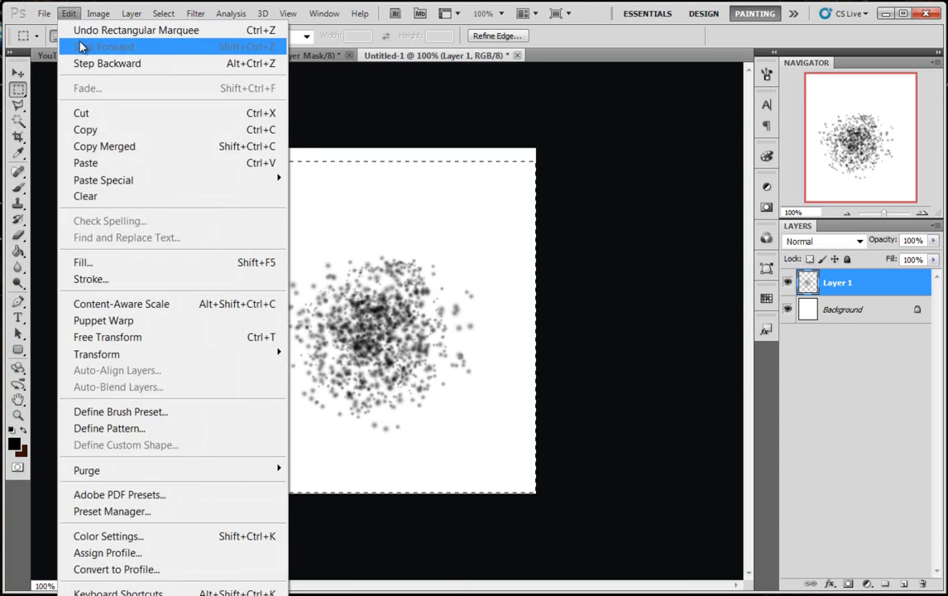
left_click(144, 414)
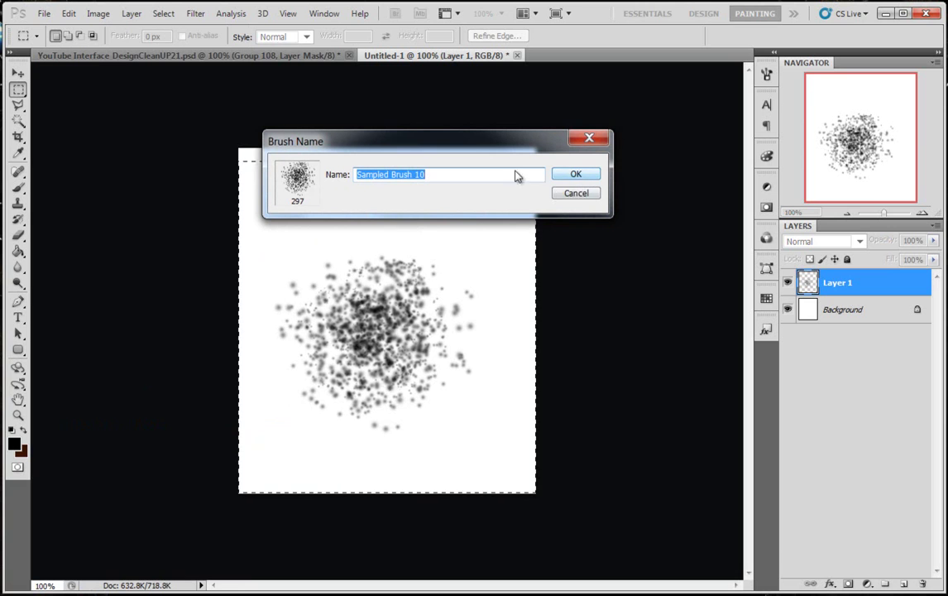
left_click(576, 174)
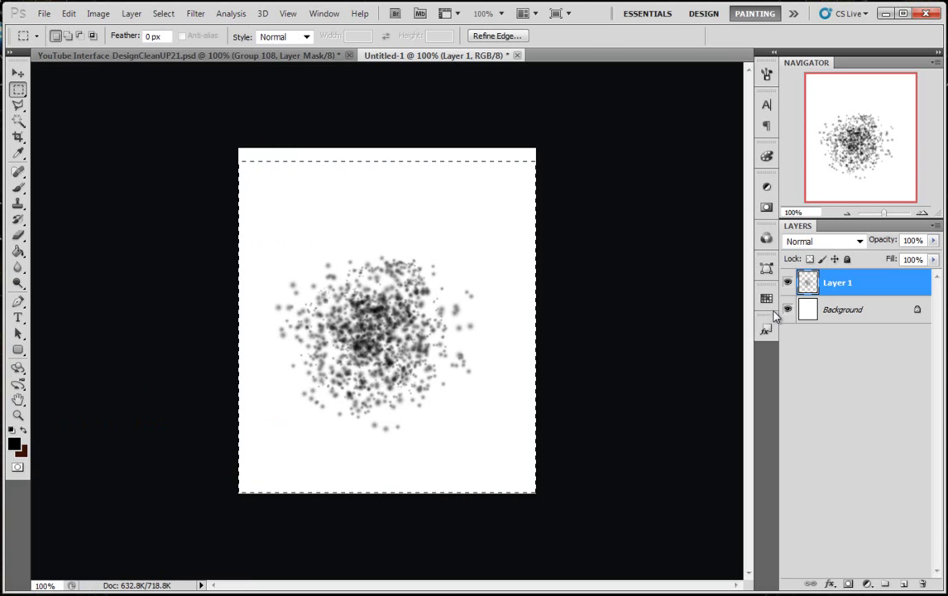
key("ctrl+d")
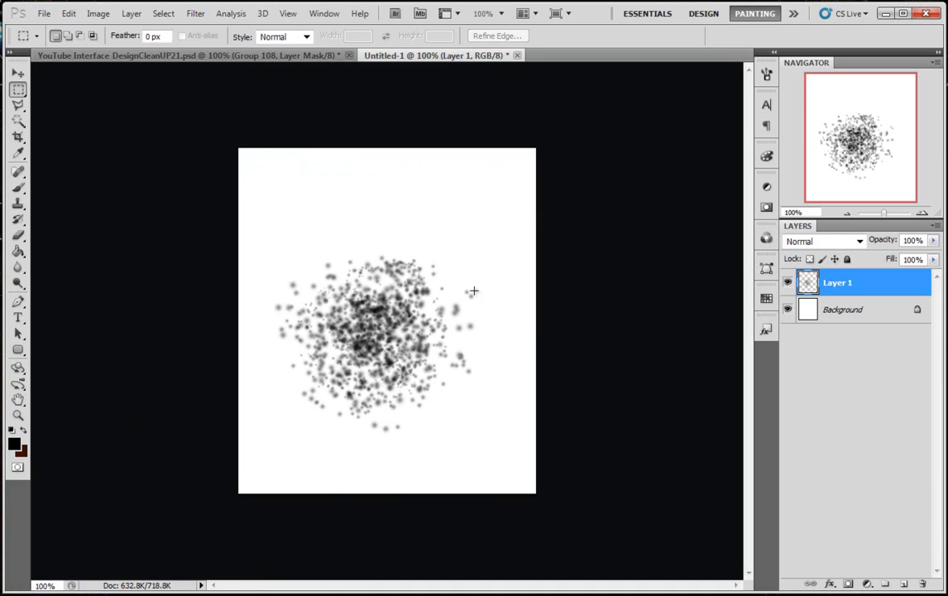
Step: Add Layer 2, hide Layer 1, and select the 297 px scatter brush tip
left_click(904, 583)
left_click(788, 309)
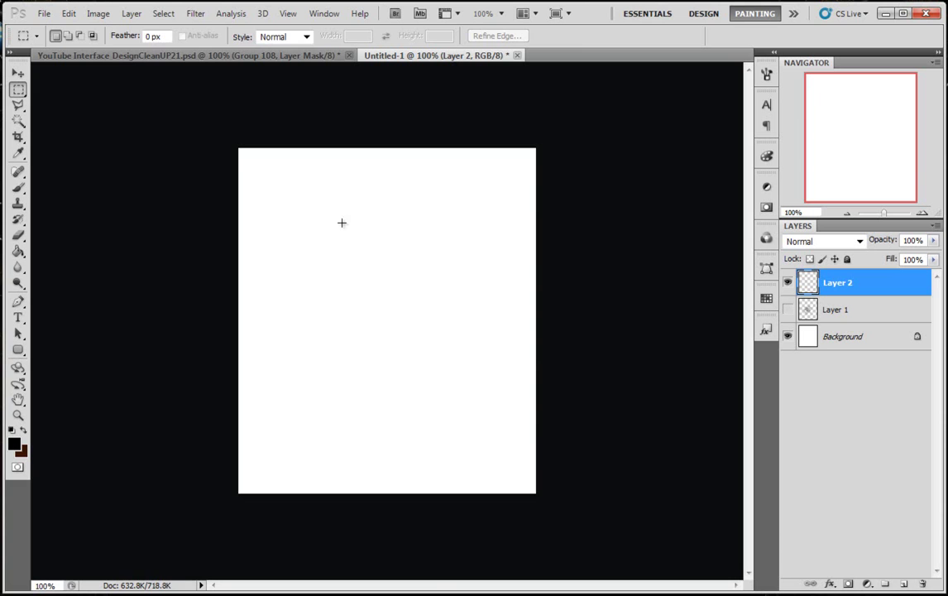
left_click(18, 188)
right_click(409, 269)
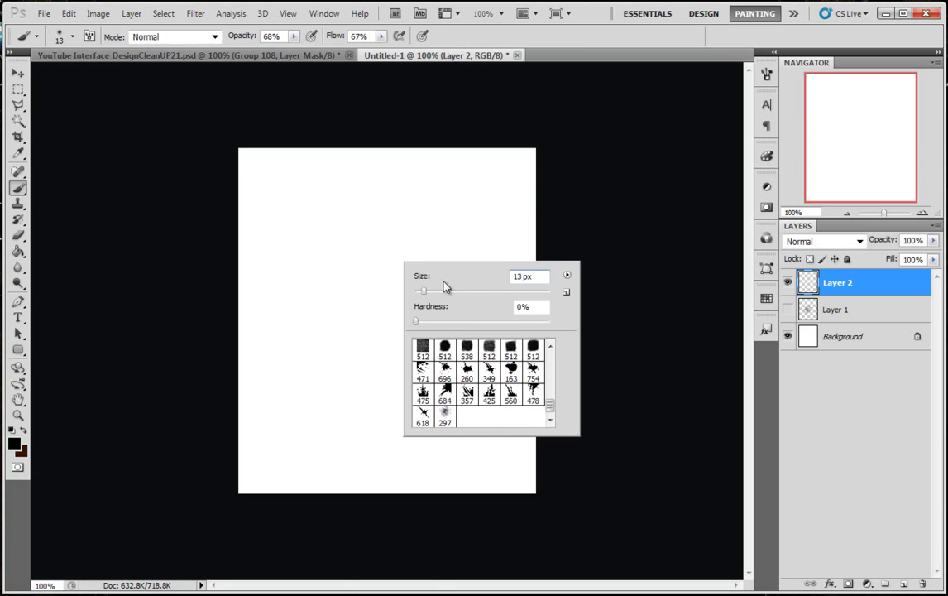
left_click(446, 418)
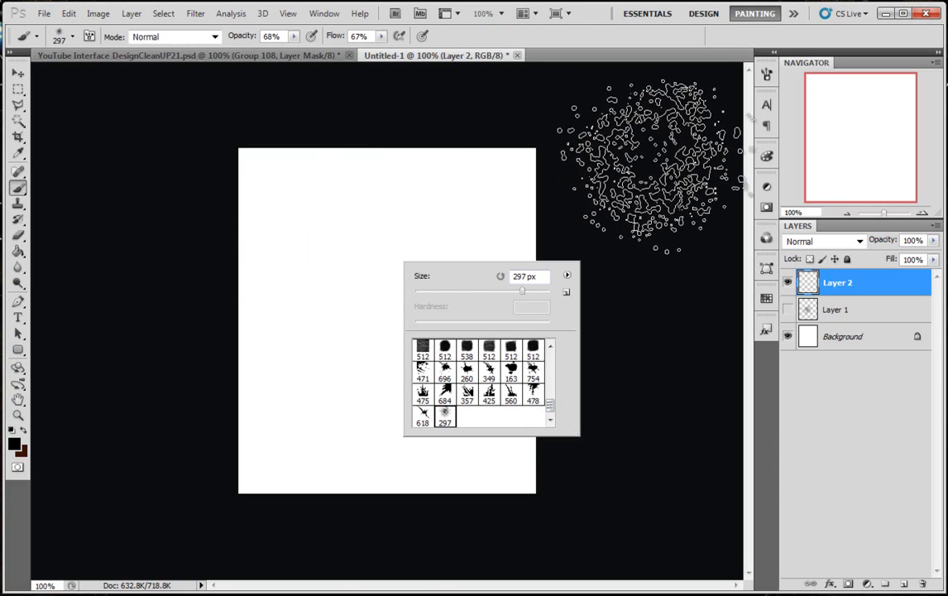
Step: Paint grey scattered grunge across the whole Layer 2 canvas
left_click(646, 162)
left_click_drag(376, 301, 371, 307)
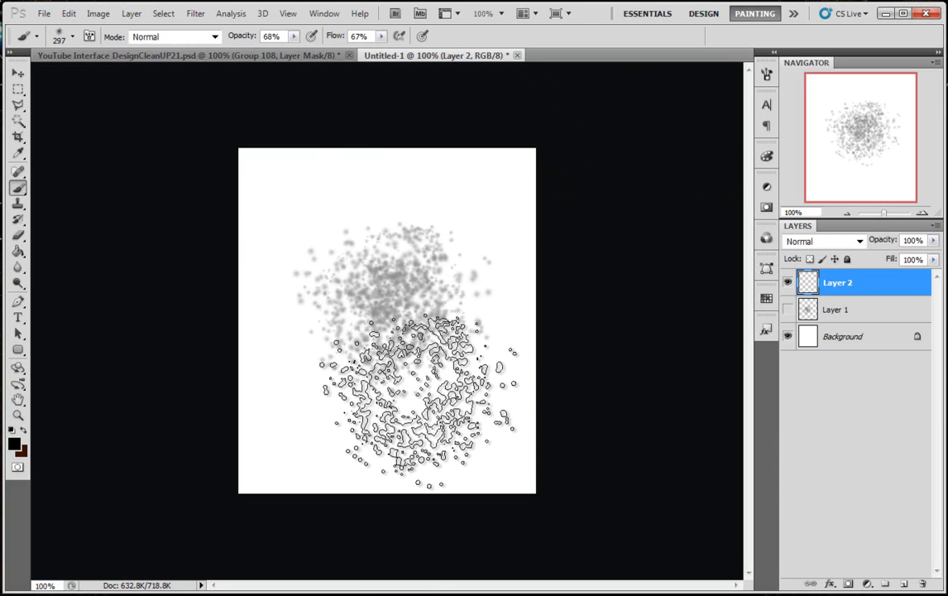
mouse_move(418, 401)
left_mouse_down()
mouse_move(357, 266)
mouse_move(428, 391)
mouse_move(357, 404)
mouse_move(315, 350)
mouse_move(432, 295)
mouse_move(448, 237)
mouse_move(311, 266)
mouse_move(307, 321)
mouse_move(357, 384)
mouse_move(470, 375)
mouse_move(470, 283)
mouse_move(390, 217)
mouse_move(284, 215)
mouse_move(256, 429)
mouse_move(307, 459)
mouse_move(480, 420)
mouse_move(530, 307)
mouse_move(489, 181)
mouse_move(265, 212)
mouse_move(274, 391)
mouse_move(453, 454)
mouse_move(412, 383)
mouse_move(440, 201)
mouse_move(608, 350)
mouse_move(679, 289)
left_mouse_up()
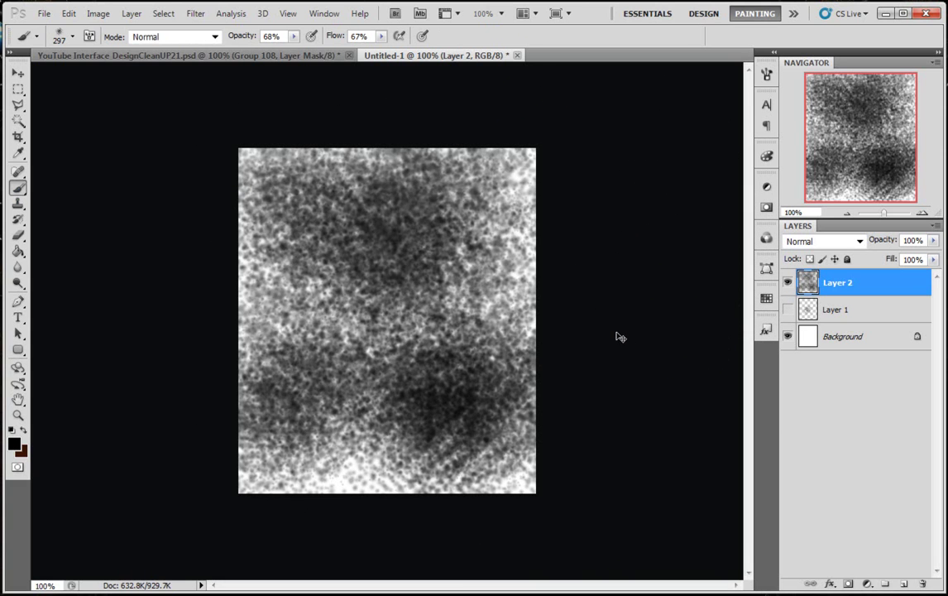
Step: Hide Layer 2, fill new Layer 3 dark brown, select its pixels, and add Layer 4
left_click(788, 282)
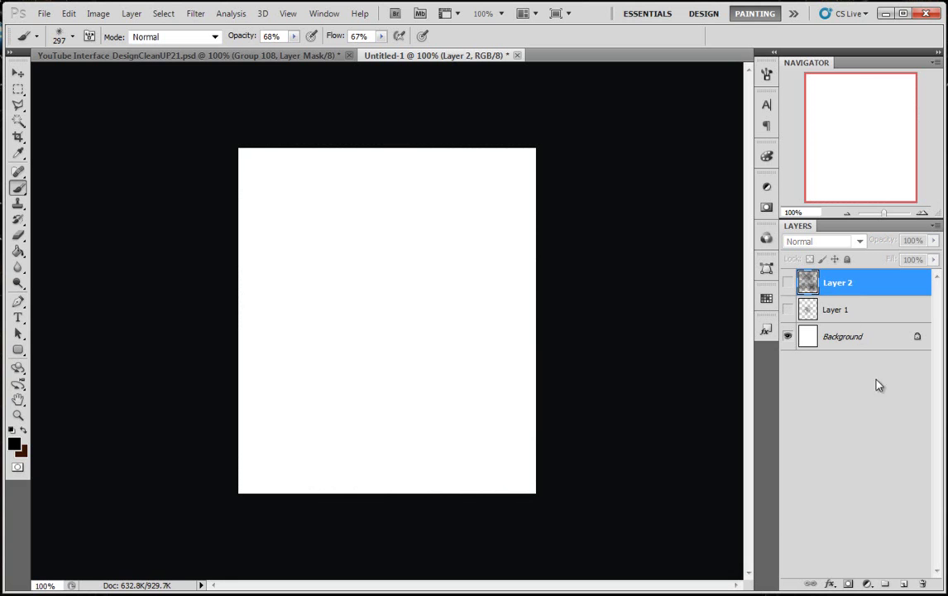
left_click(905, 585)
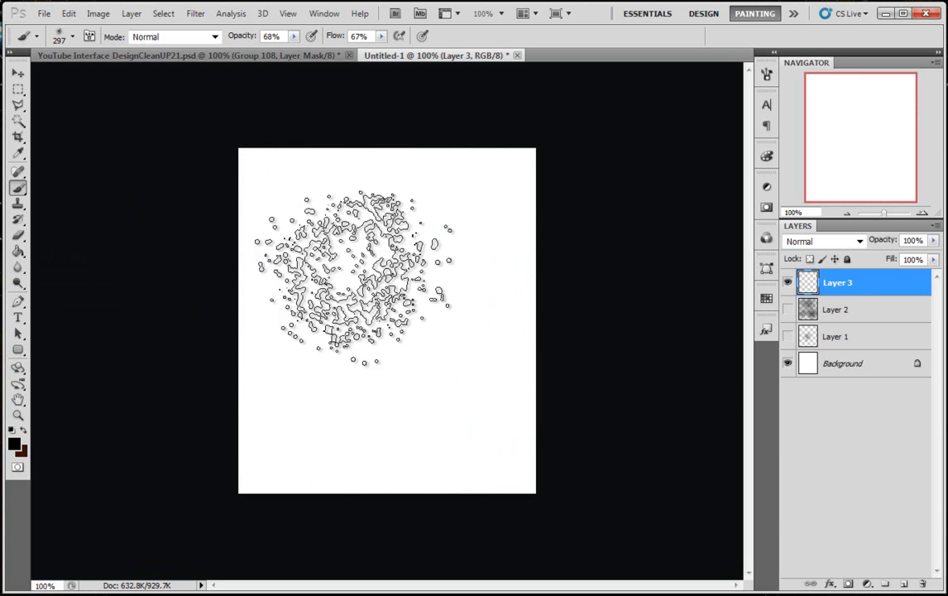
left_click(18, 251)
left_click(23, 430)
left_click(356, 296)
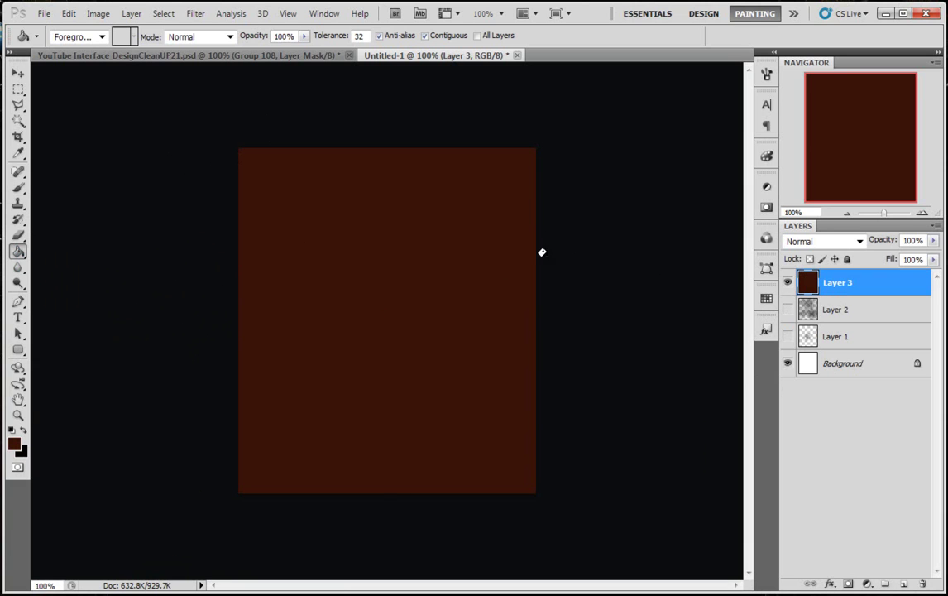
left_click(809, 285, "ctrl")
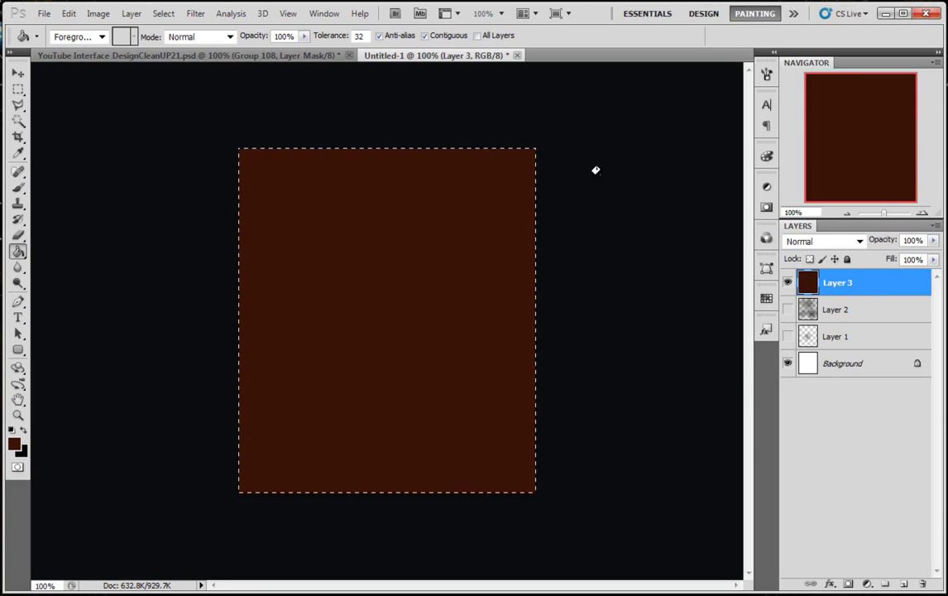
left_click(905, 586)
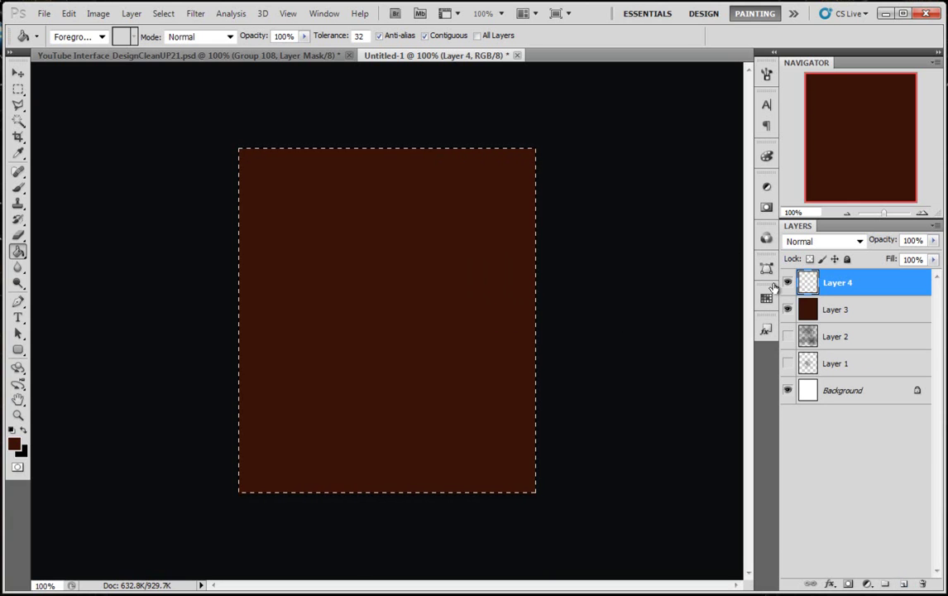
Step: Show the Channels panel, save the selection as a new Alpha 2 channel, and view it
left_click(767, 239)
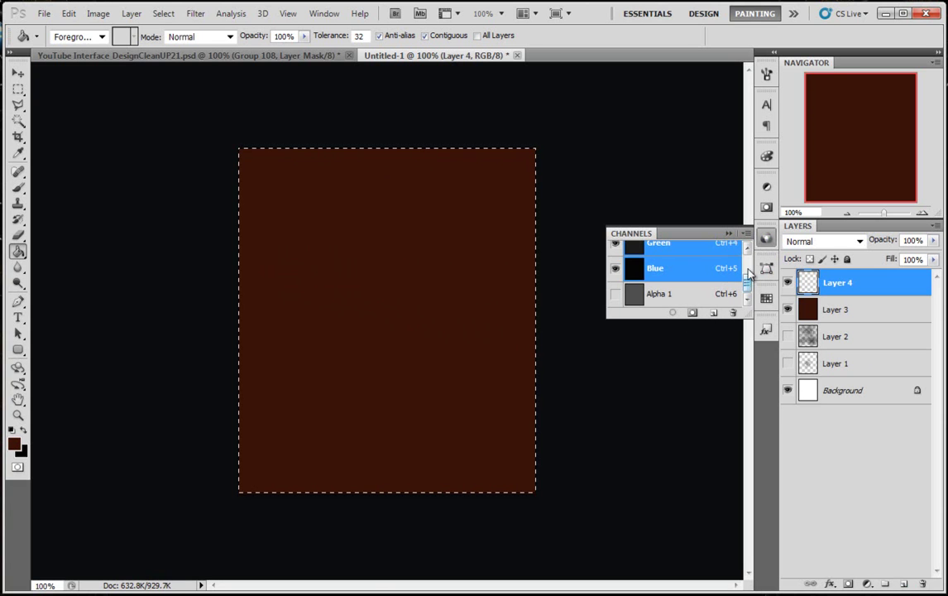
left_click(728, 235)
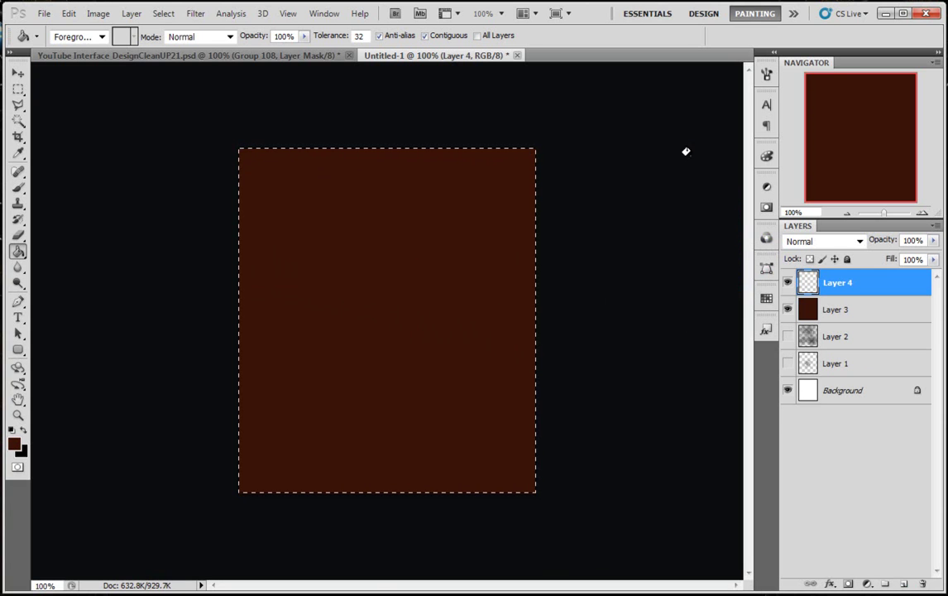
left_click(324, 14)
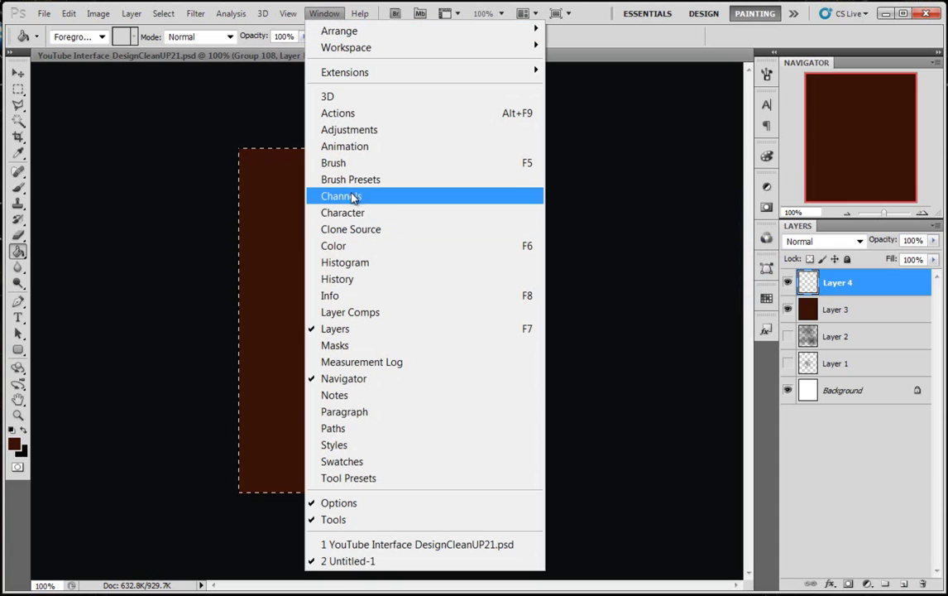
left_click(767, 240)
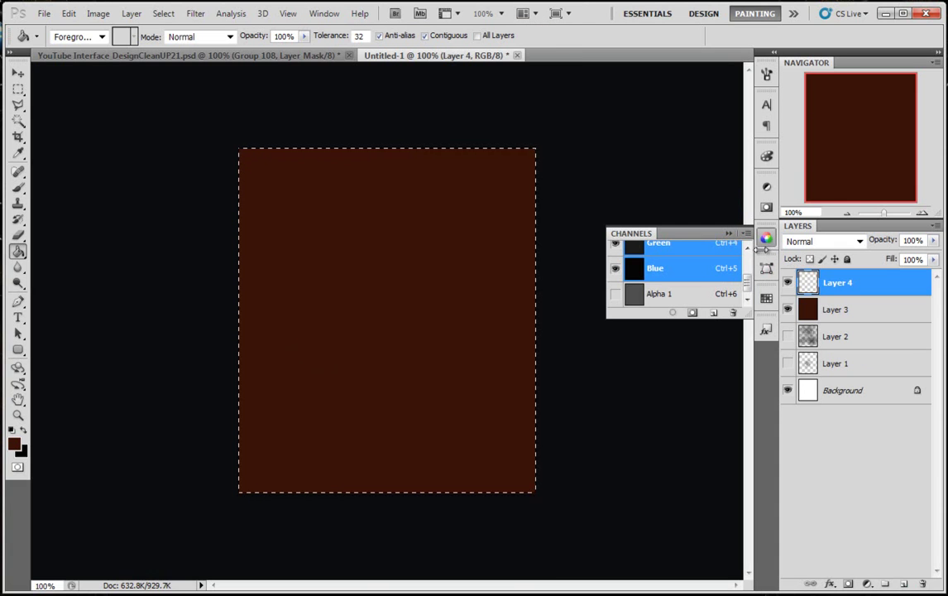
left_click(693, 314)
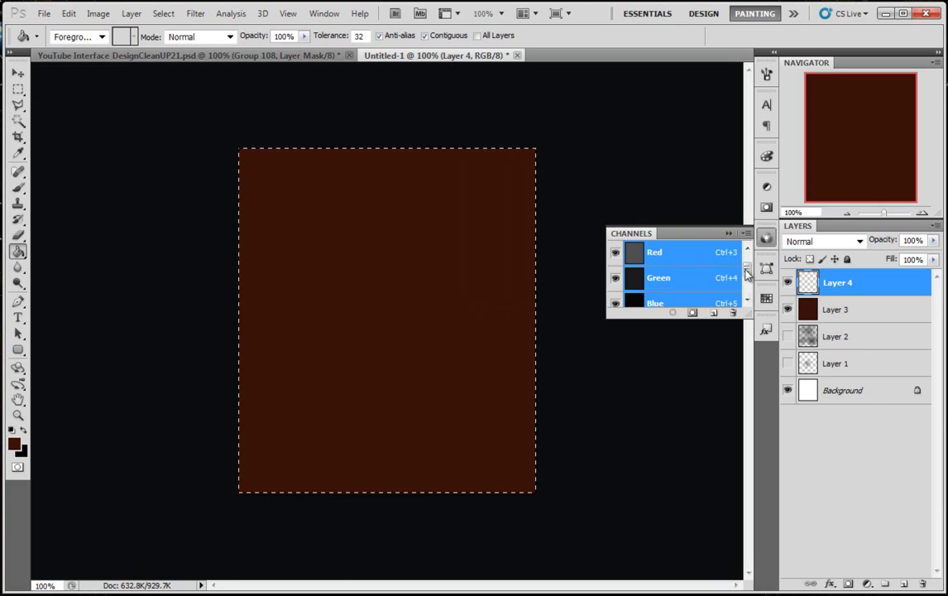
left_click_drag(747, 273, 748, 284)
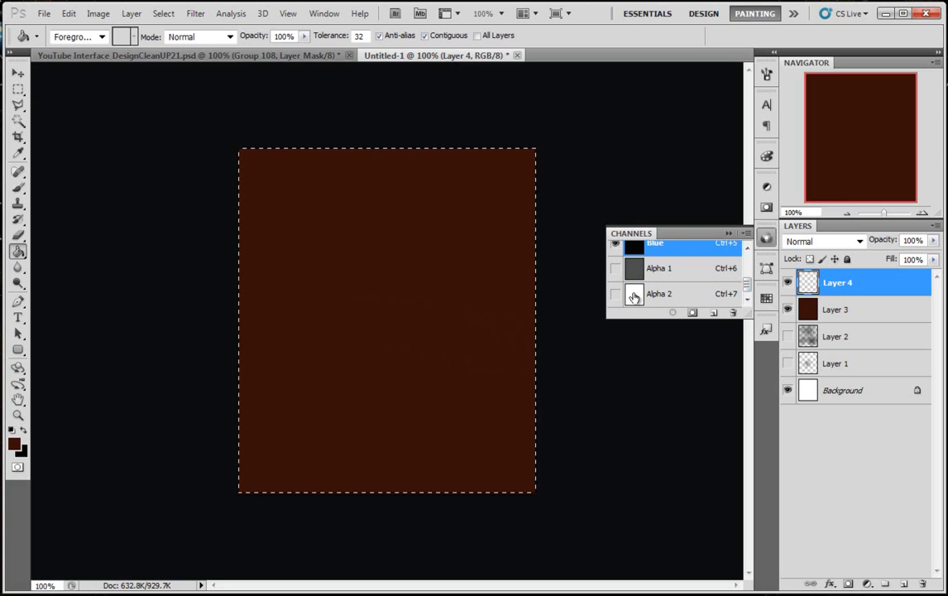
left_click(635, 298)
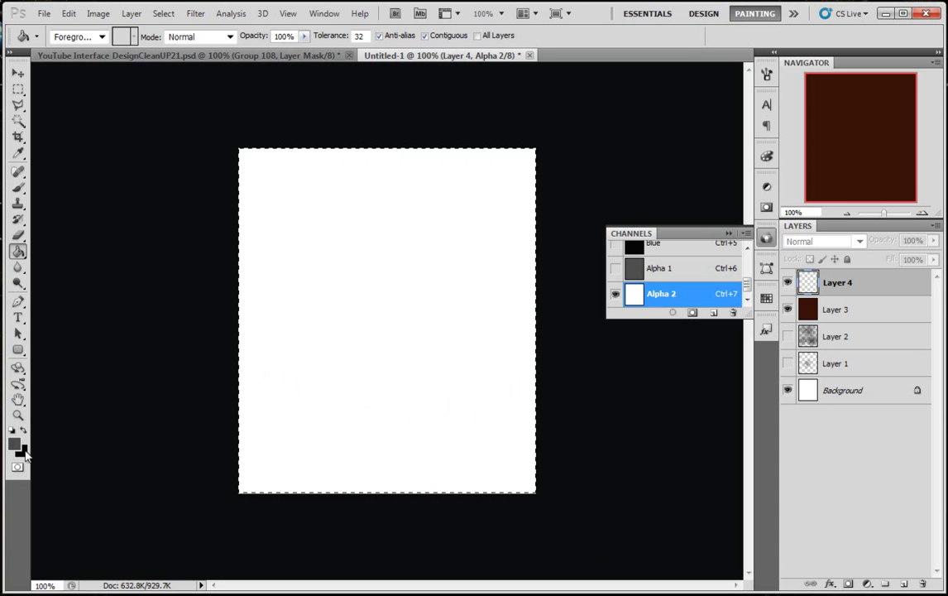
Step: Fill the Alpha 2 selection with mid grey #4e4e4e using the Paint Bucket
left_click(15, 446)
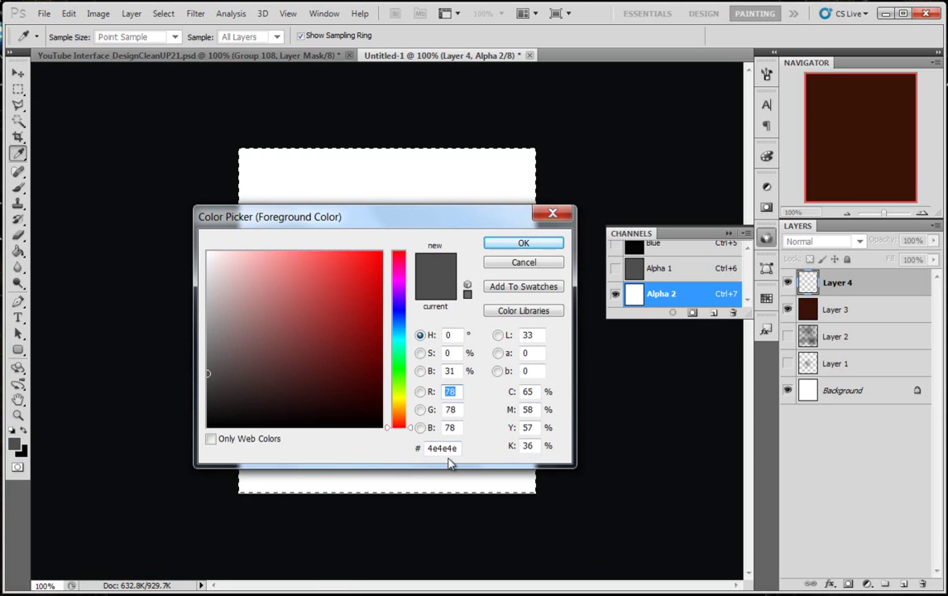
left_click(536, 246)
key("g")
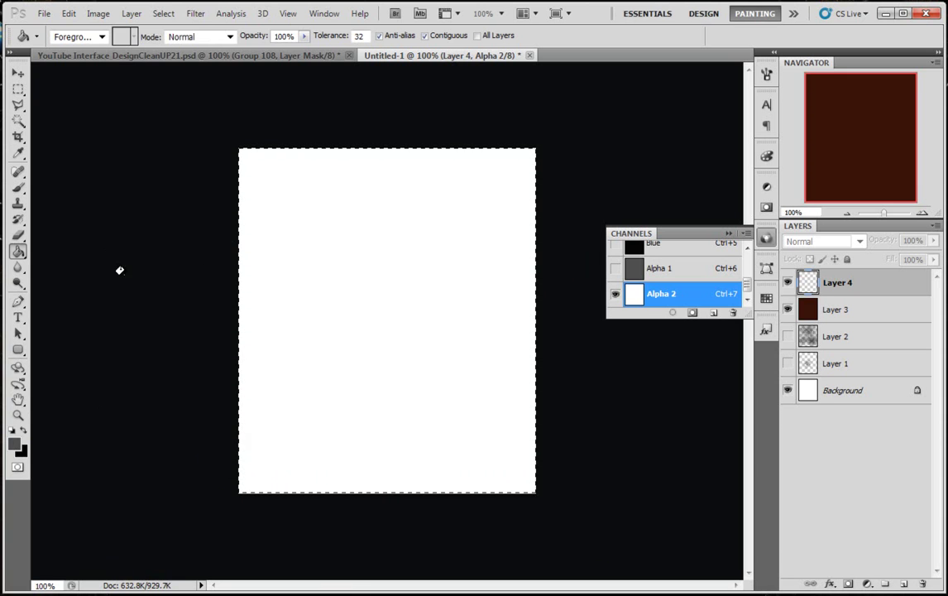
left_click(367, 285)
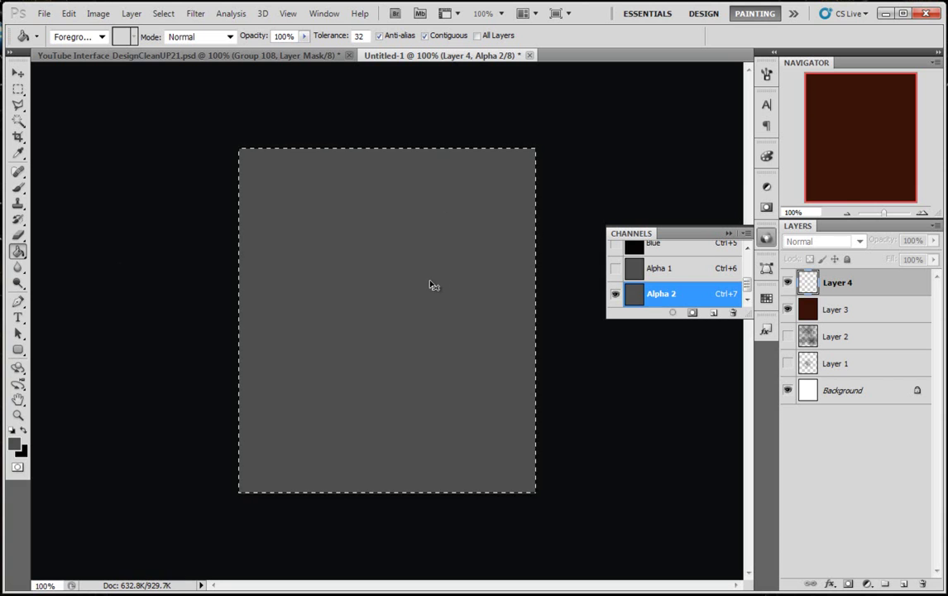
Step: Deselect and make black the foreground colour
key("ctrl")
key("ctrl+d")
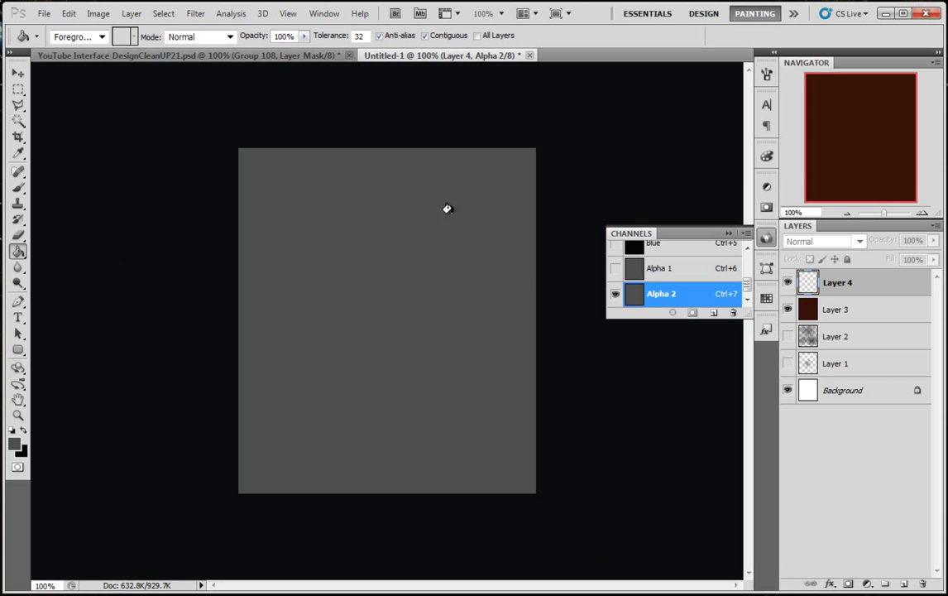
left_click(23, 430)
Step: Paint black grunge over Alpha 2 with the 297 px scatter brush at 100% flow, 73% opacity
left_click(20, 189)
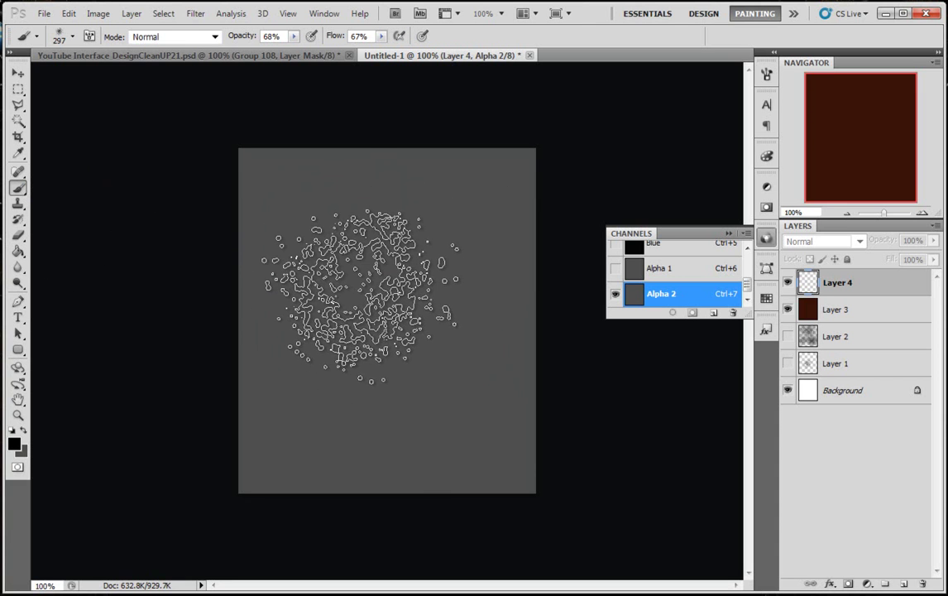
right_click(365, 296)
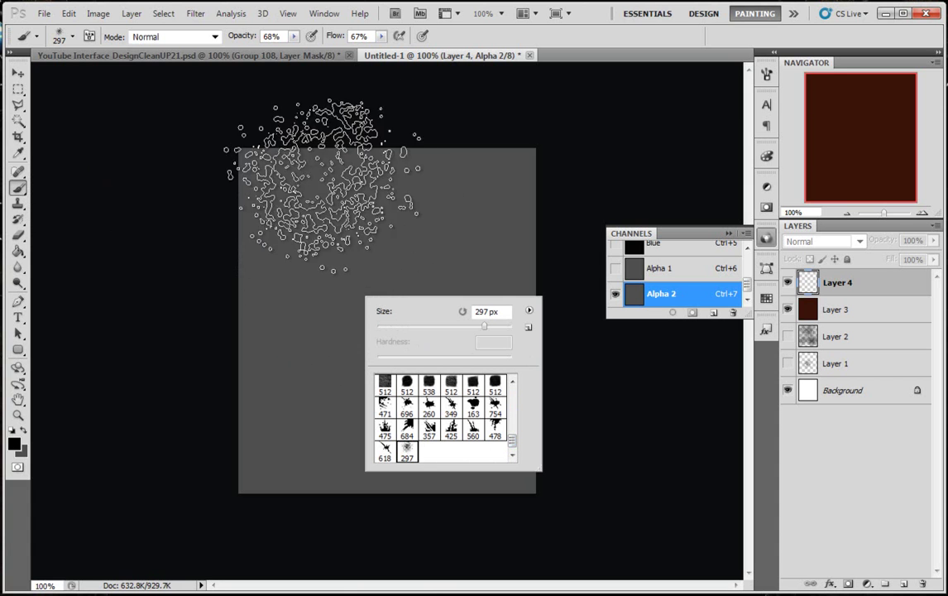
left_click(382, 37)
left_click_drag(383, 50, 428, 59)
left_click(294, 37)
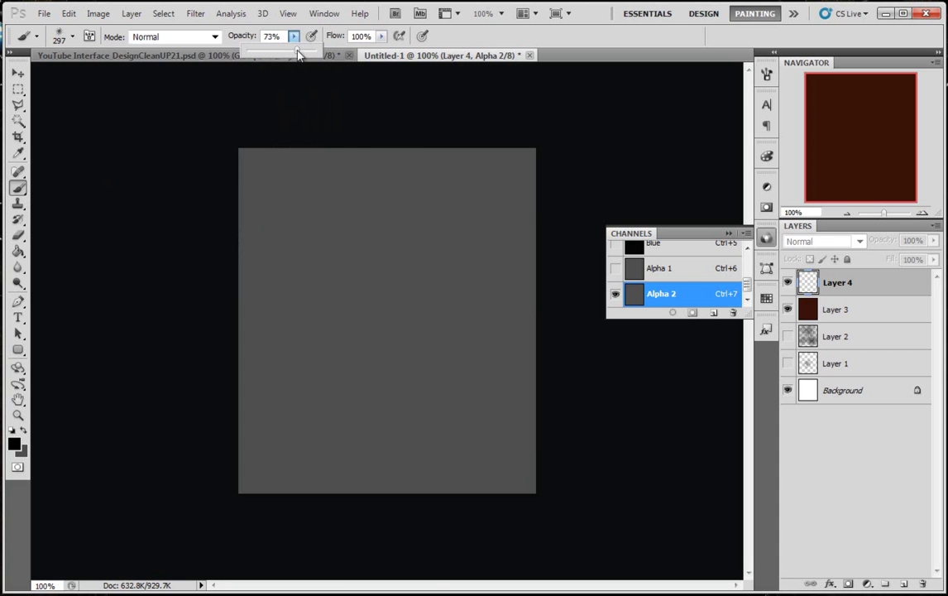
mouse_move(288, 223)
left_mouse_down()
mouse_move(424, 225)
mouse_move(416, 213)
mouse_move(479, 267)
mouse_move(445, 374)
mouse_move(373, 322)
mouse_move(326, 412)
mouse_move(282, 373)
mouse_move(312, 455)
mouse_move(413, 459)
mouse_move(437, 391)
mouse_move(474, 414)
mouse_move(497, 465)
mouse_move(485, 288)
mouse_move(514, 173)
mouse_move(493, 188)
mouse_move(487, 374)
mouse_move(505, 379)
mouse_move(497, 471)
mouse_move(314, 429)
mouse_move(284, 451)
mouse_move(305, 223)
mouse_move(327, 240)
mouse_move(379, 369)
mouse_move(400, 362)
mouse_move(416, 251)
mouse_move(393, 247)
mouse_move(322, 353)
mouse_move(405, 412)
mouse_move(412, 404)
mouse_move(287, 154)
mouse_move(168, 324)
mouse_move(317, 438)
left_mouse_up()
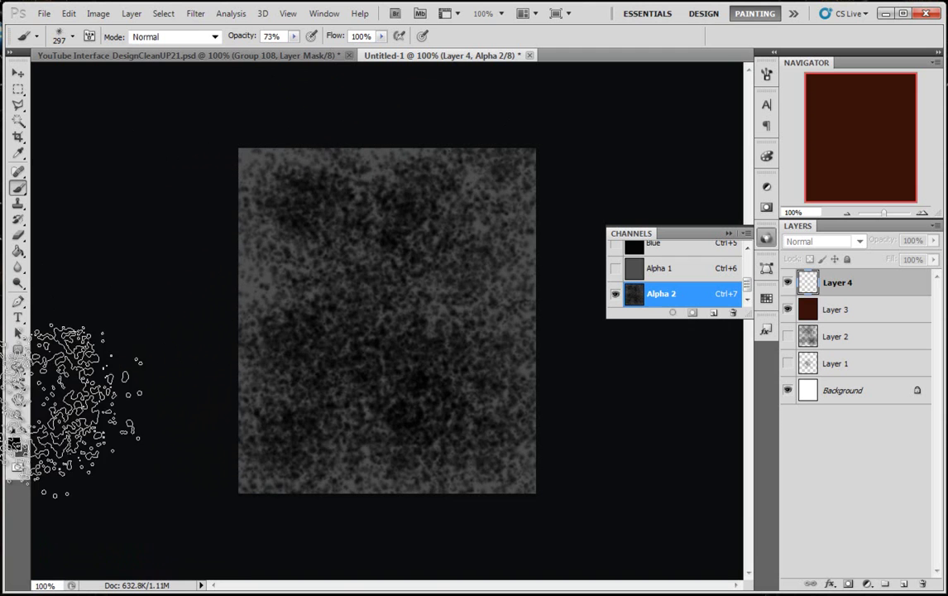
Step: Paint a grey blob down Alpha 2's centre with a ~70 px brush at 81% hardness
left_click(22, 431)
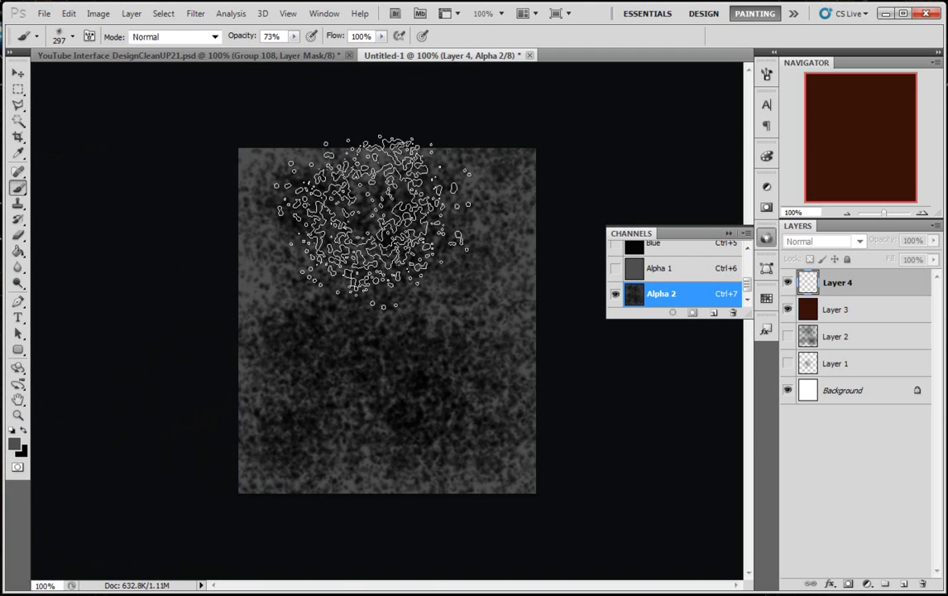
right_click(357, 283)
left_click_drag(507, 426, 513, 361)
left_click(419, 373)
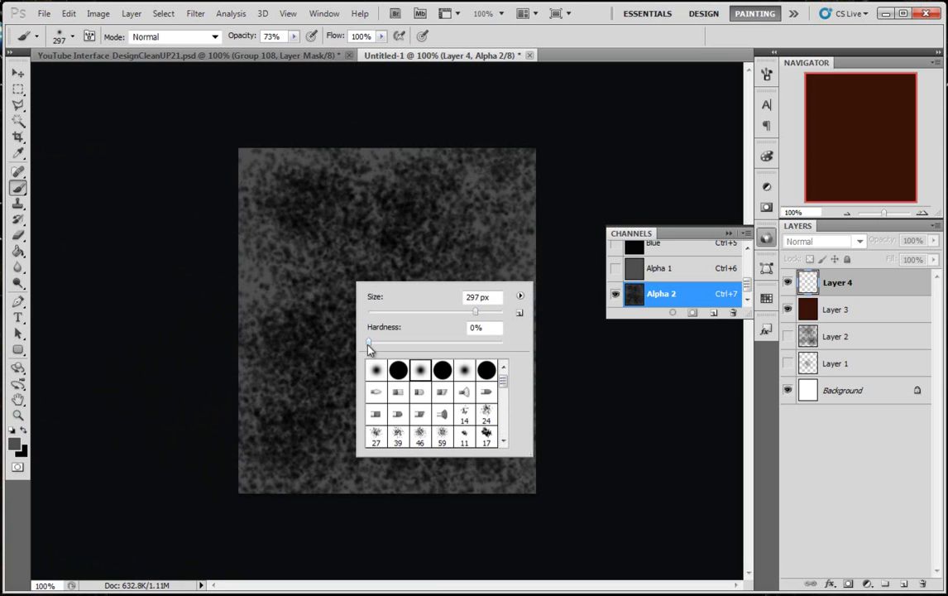
left_click_drag(466, 346, 478, 345)
left_click_drag(443, 314, 416, 315)
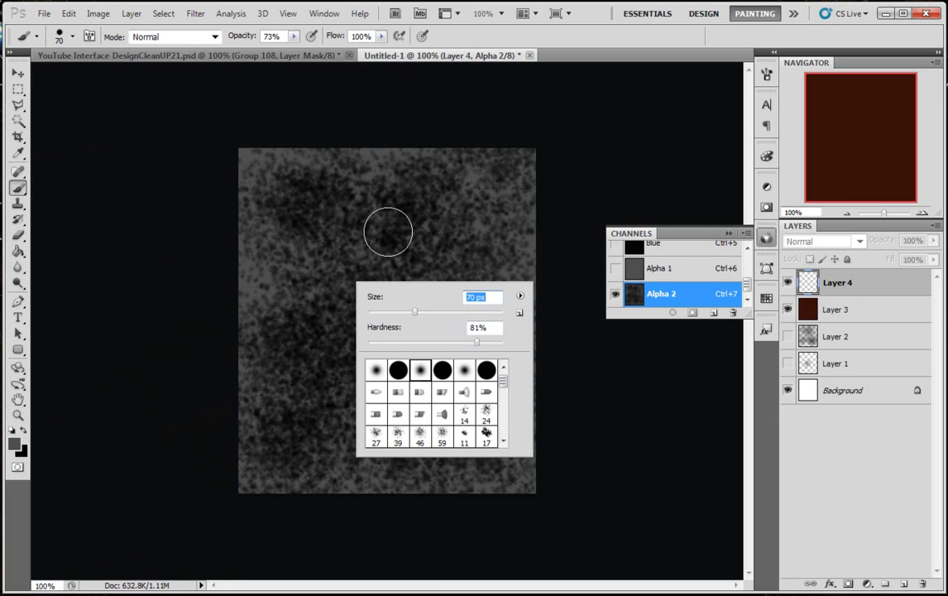
mouse_move(386, 228)
left_mouse_down()
mouse_move(355, 290)
mouse_move(375, 392)
mouse_move(348, 267)
left_mouse_up()
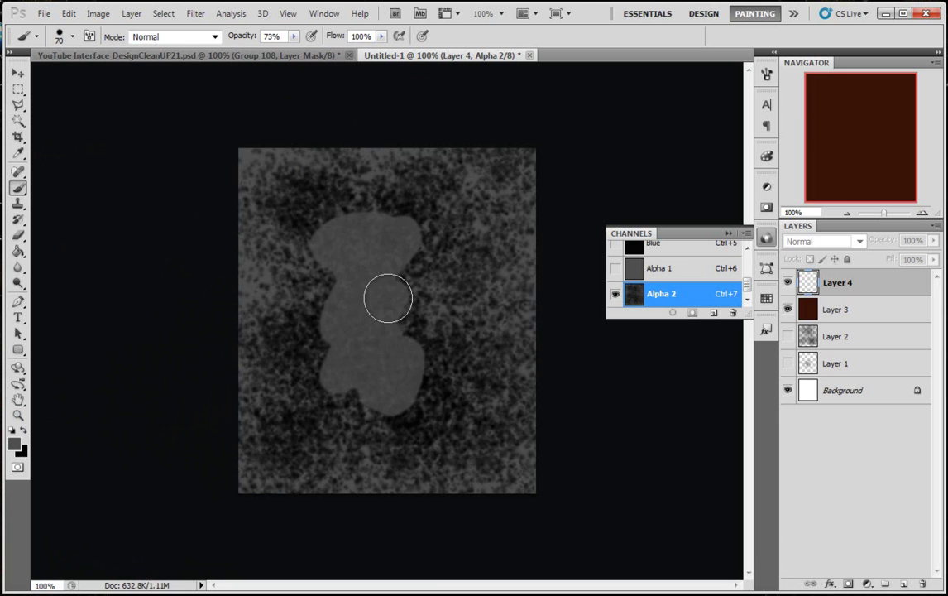
Step: Widen the grey blob into a large central shape at 100% brush opacity
left_click(294, 36)
left_click(341, 98)
mouse_move(340, 248)
left_mouse_down()
mouse_move(371, 252)
mouse_move(340, 225)
mouse_move(306, 234)
mouse_move(334, 329)
mouse_move(363, 324)
mouse_move(400, 418)
mouse_move(410, 336)
mouse_move(372, 324)
mouse_move(403, 285)
mouse_move(398, 245)
mouse_move(442, 269)
mouse_move(454, 401)
mouse_move(374, 426)
mouse_move(319, 314)
mouse_move(409, 339)
mouse_move(425, 430)
mouse_move(389, 380)
mouse_move(411, 398)
left_mouse_up()
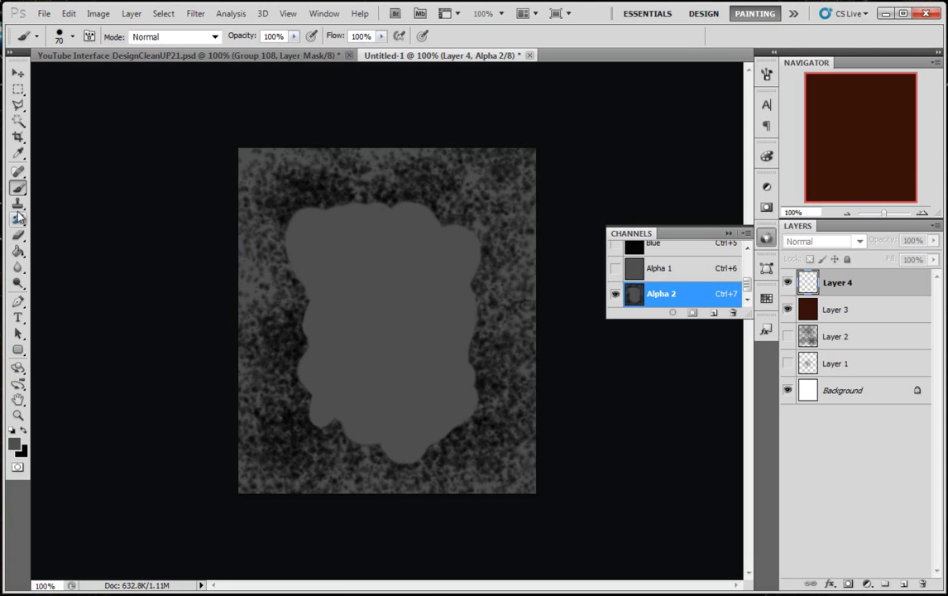
Step: Spatter texture across the right of Alpha 2 with the 297 scatter brush at lower opacity
right_click(422, 256)
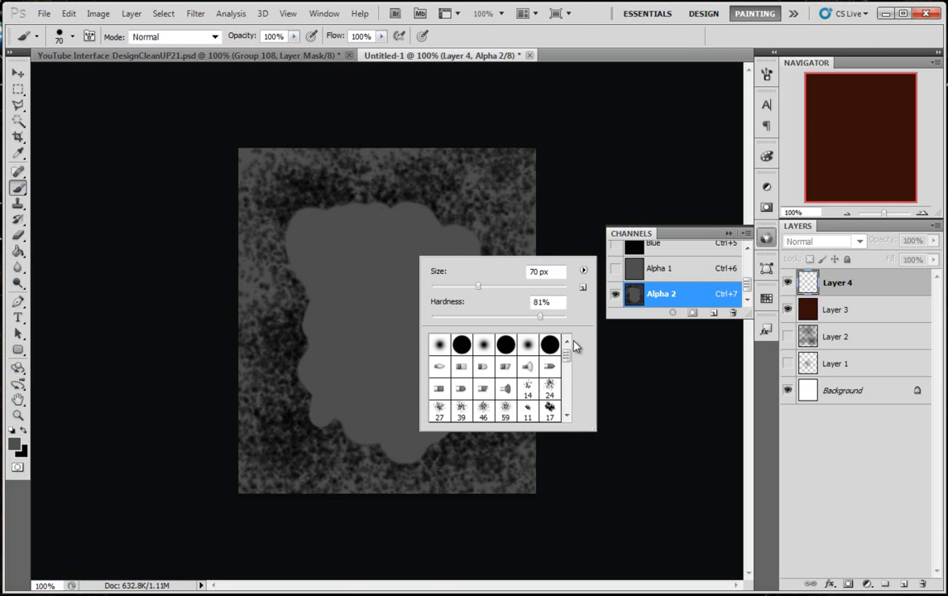
scroll(538, 381, "down", 10)
left_click(461, 412)
left_click(294, 36)
mouse_move(293, 37)
left_mouse_down()
mouse_move(282, 53)
mouse_move(254, 53)
left_mouse_up()
mouse_move(349, 355)
left_mouse_down()
mouse_move(350, 290)
mouse_move(354, 404)
mouse_move(400, 416)
mouse_move(449, 400)
left_mouse_up()
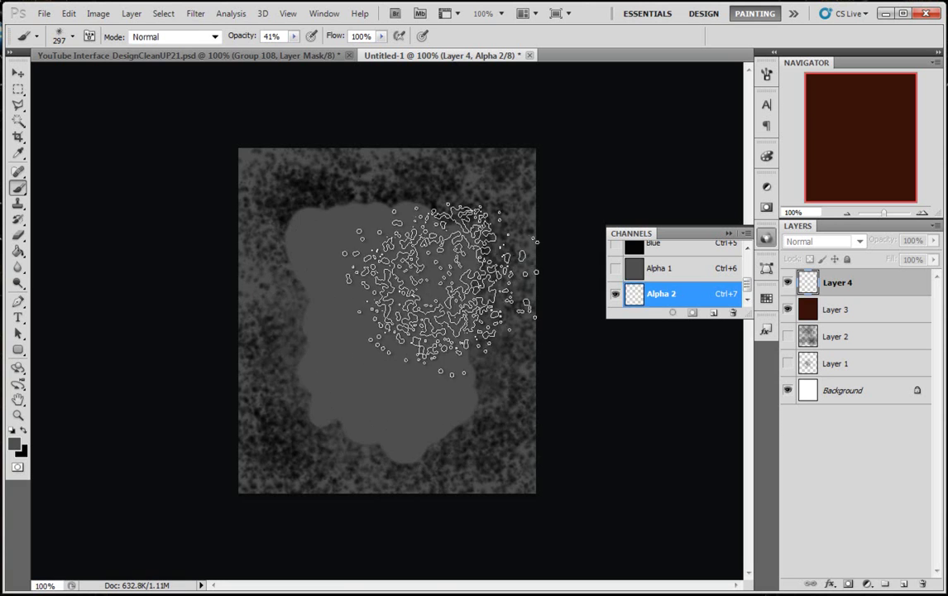
Step: Spatter grey texture down the channel with the scatter brush at 189 px and 78% opacity
left_click(295, 36)
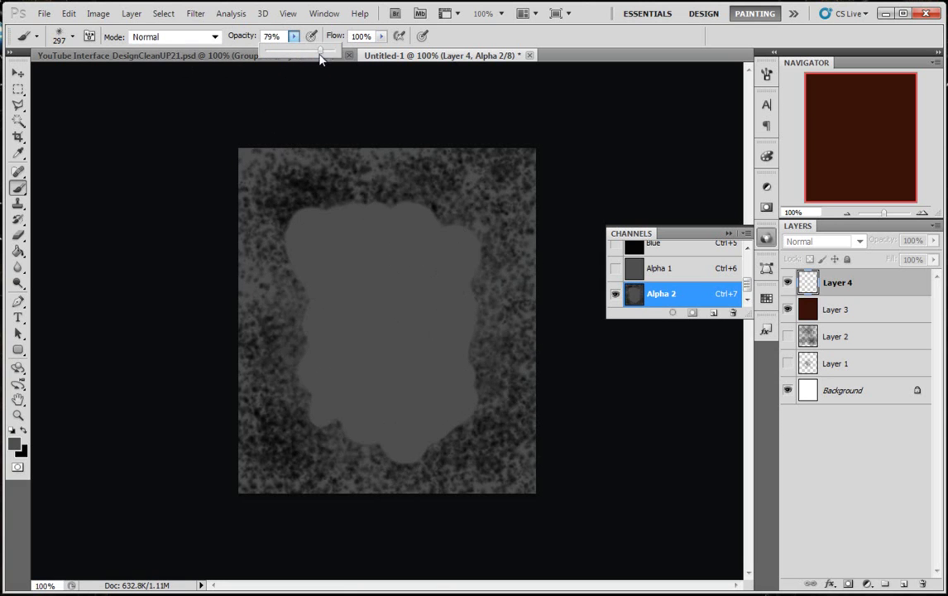
left_click(321, 58)
right_click(398, 325)
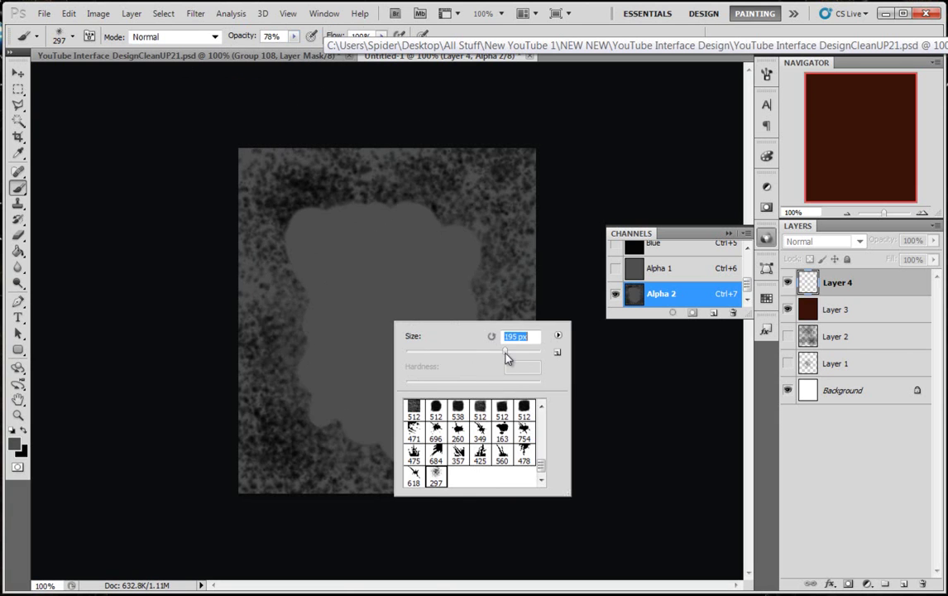
left_click_drag(507, 356, 504, 356)
key("Return")
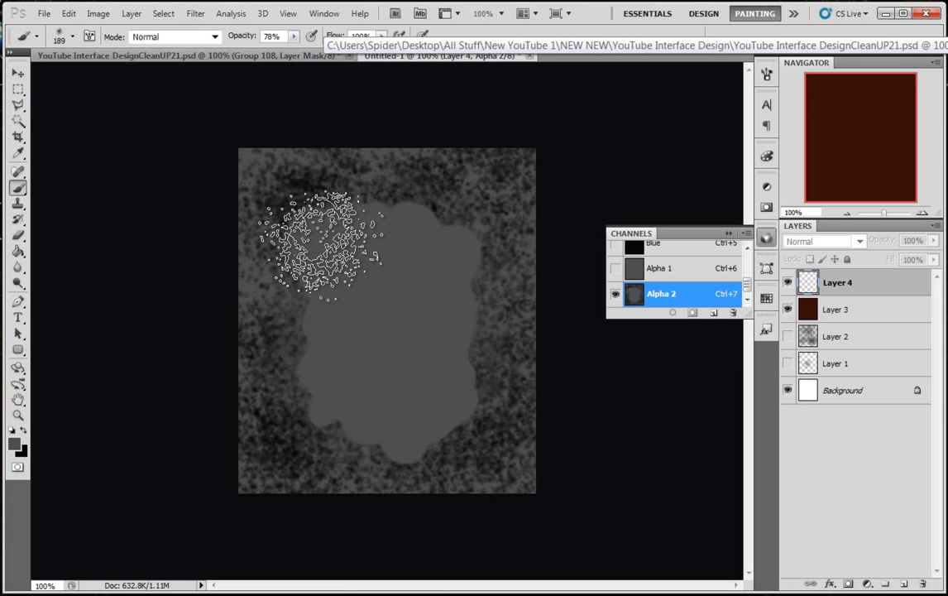
mouse_move(321, 241)
left_mouse_down()
mouse_move(300, 306)
mouse_move(326, 414)
mouse_move(359, 448)
mouse_move(388, 429)
mouse_move(477, 408)
mouse_move(464, 272)
mouse_move(447, 226)
mouse_move(390, 202)
mouse_move(341, 228)
mouse_move(296, 234)
mouse_move(286, 271)
mouse_move(322, 389)
mouse_move(305, 459)
mouse_move(407, 442)
mouse_move(405, 410)
mouse_move(482, 396)
mouse_move(468, 401)
mouse_move(465, 251)
mouse_move(404, 207)
mouse_move(342, 231)
mouse_move(441, 313)
mouse_move(450, 269)
mouse_move(443, 222)
mouse_move(347, 255)
mouse_move(307, 217)
mouse_move(392, 252)
mouse_move(498, 132)
mouse_move(439, 149)
mouse_move(226, 264)
mouse_move(301, 401)
mouse_move(321, 322)
mouse_move(302, 297)
mouse_move(309, 422)
mouse_move(402, 413)
left_mouse_up()
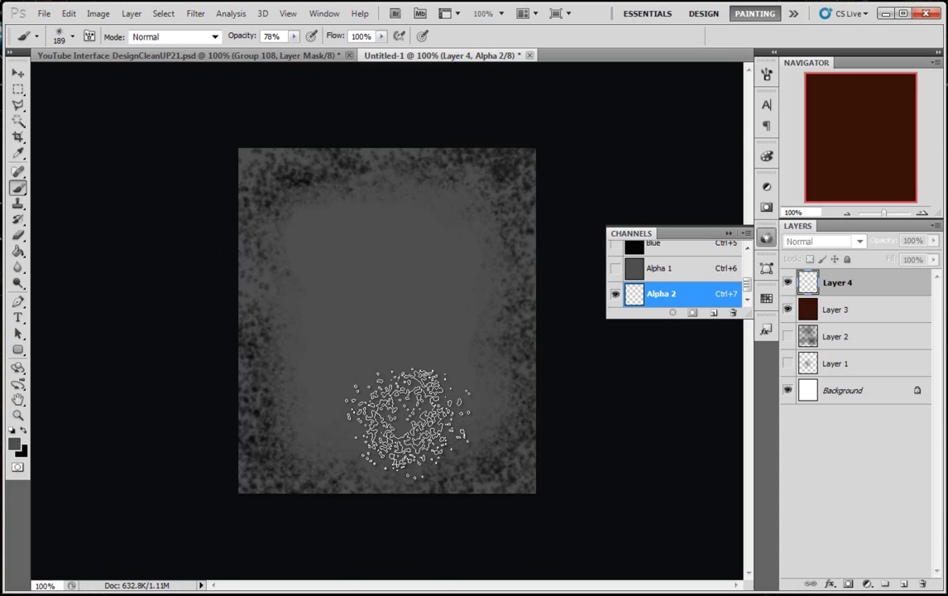
Step: Paint faint black speckles across the channel centre at about 12% opacity
left_click(24, 430)
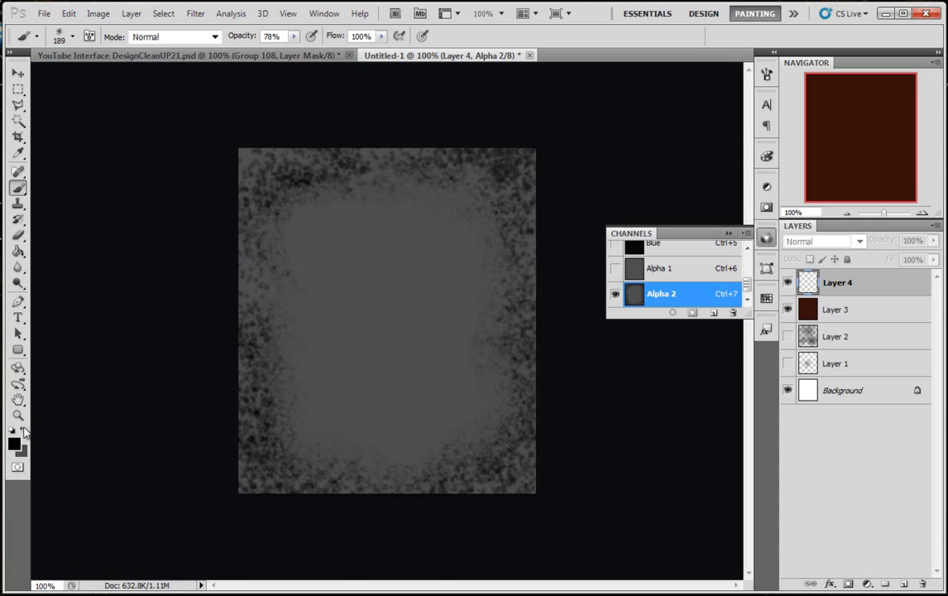
left_click(293, 37)
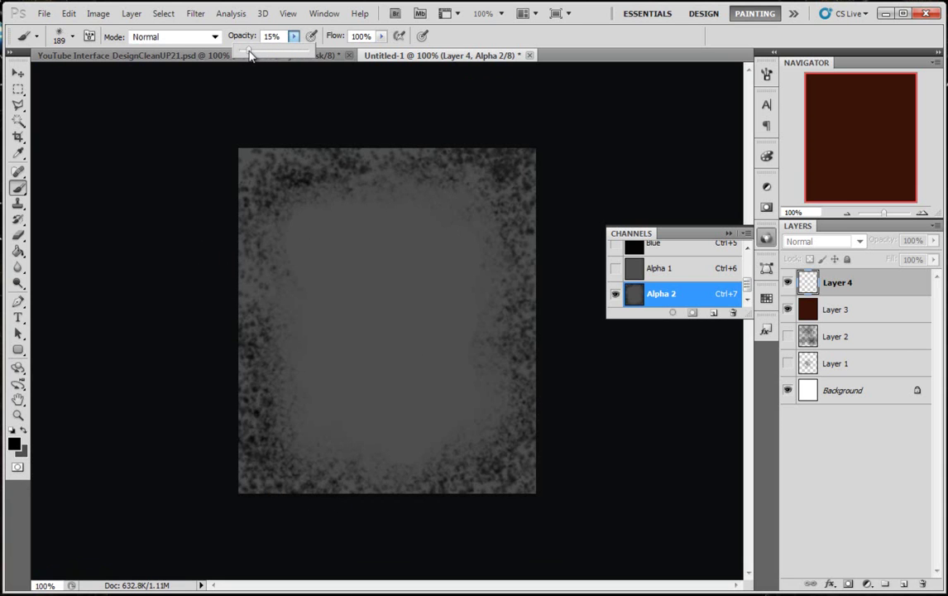
left_click_drag(246, 52, 248, 55)
mouse_move(376, 290)
left_mouse_down()
mouse_move(433, 212)
mouse_move(455, 296)
mouse_move(434, 376)
mouse_move(368, 426)
mouse_move(307, 286)
mouse_move(381, 322)
mouse_move(328, 434)
mouse_move(296, 217)
mouse_move(434, 201)
mouse_move(483, 254)
mouse_move(474, 406)
mouse_move(461, 377)
mouse_move(434, 399)
mouse_move(285, 382)
mouse_move(281, 341)
left_mouse_up()
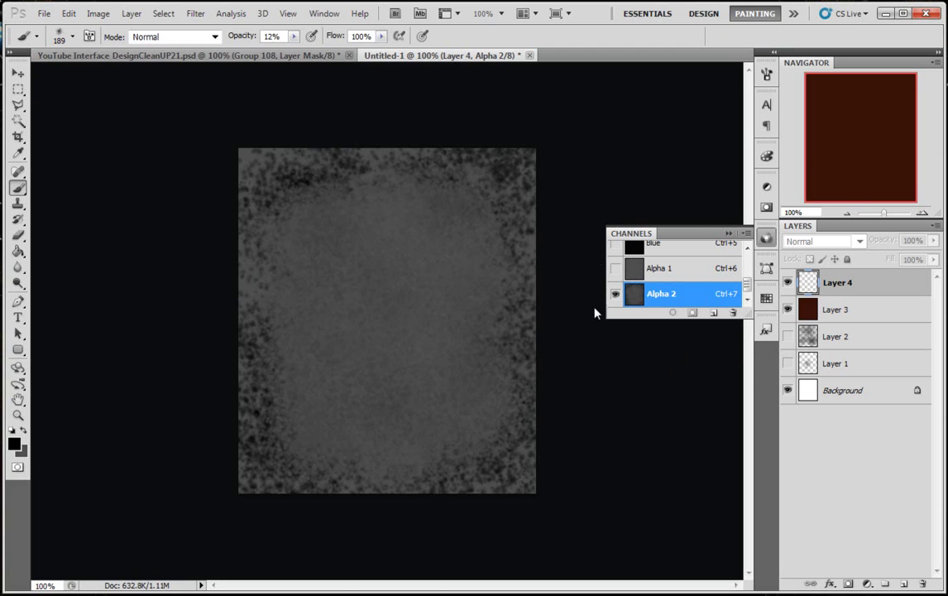
Step: Select Layer 3 and start Lighting Effects with Alpha 2 as the texture channel
left_click(809, 286)
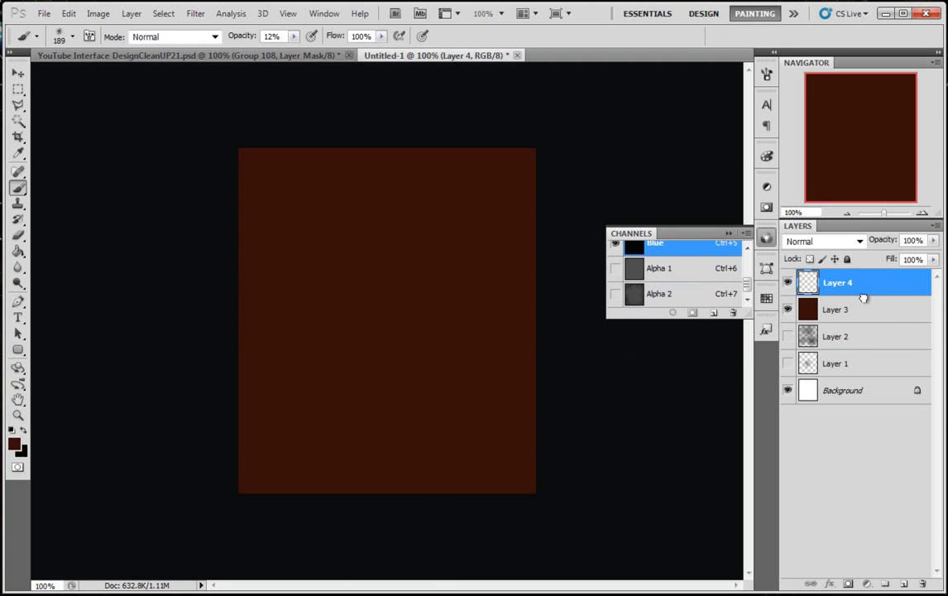
left_click(836, 310)
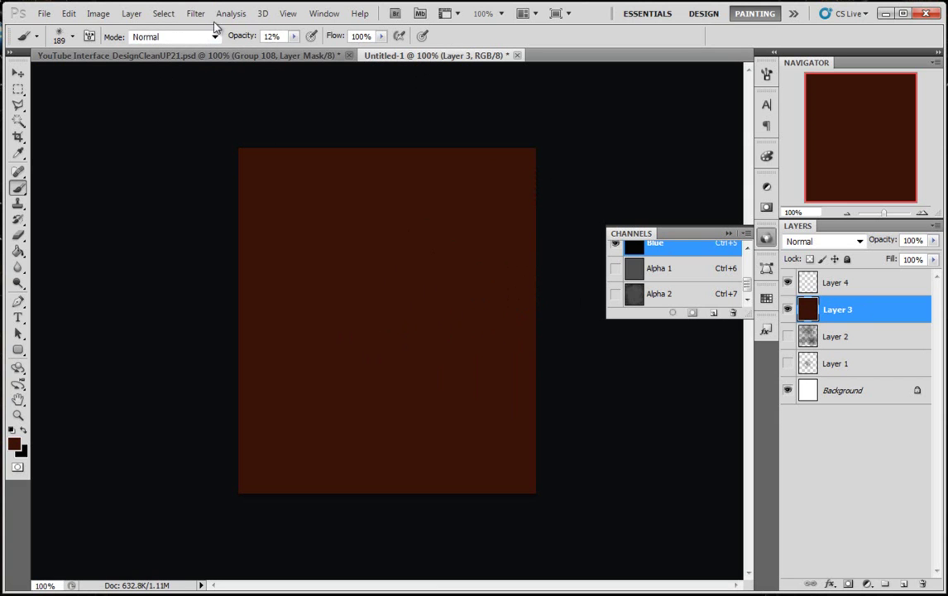
left_click(196, 14)
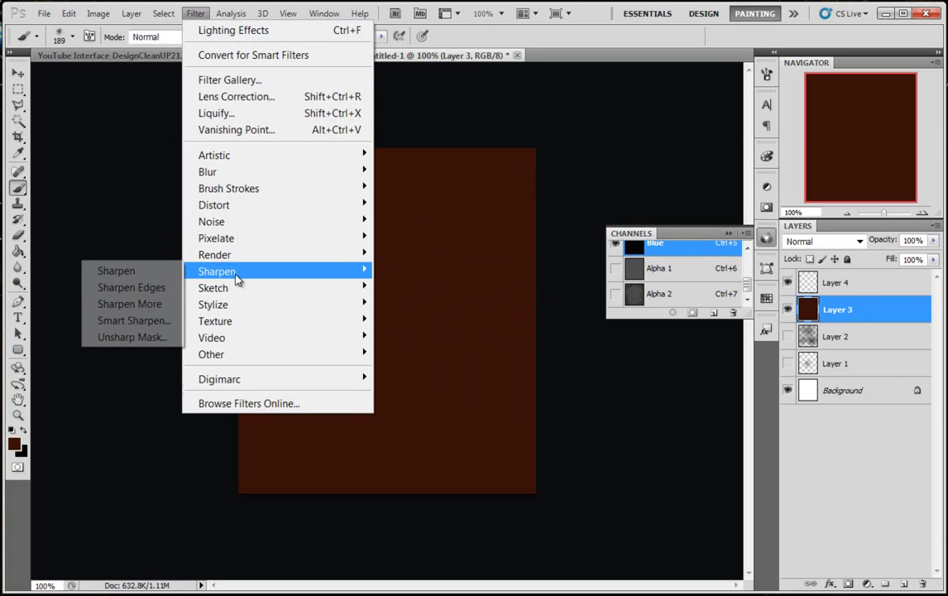
mouse_move(233, 258)
left_click(132, 320)
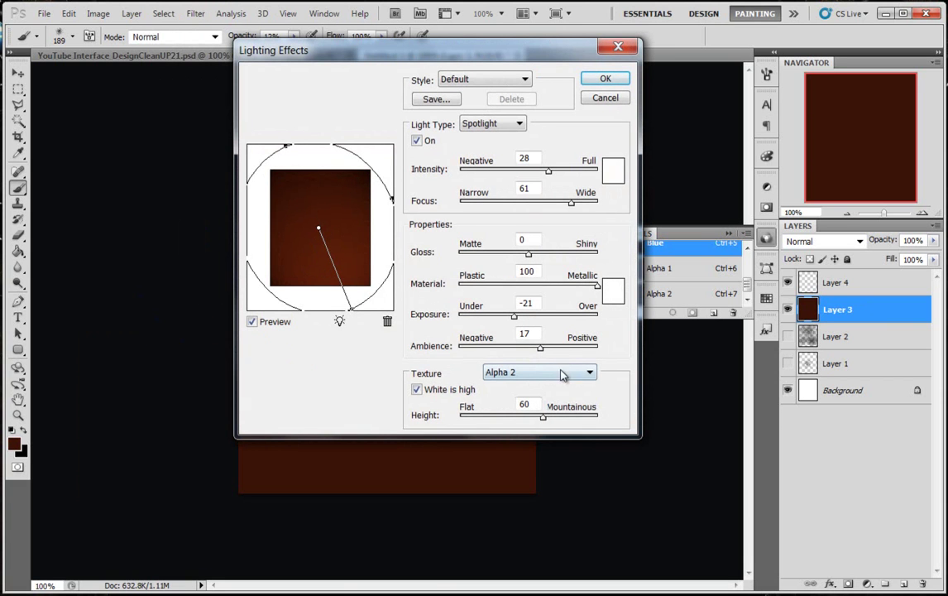
left_click(562, 375)
left_click(524, 455)
Step: Lower the light intensity and ambience, reshape the spotlight, and apply the lighting to Layer 3
left_click_drag(546, 177, 551, 174)
mouse_move(395, 201)
left_mouse_down()
mouse_move(377, 212)
mouse_move(394, 204)
mouse_move(385, 201)
left_mouse_up()
left_click_drag(289, 149, 290, 147)
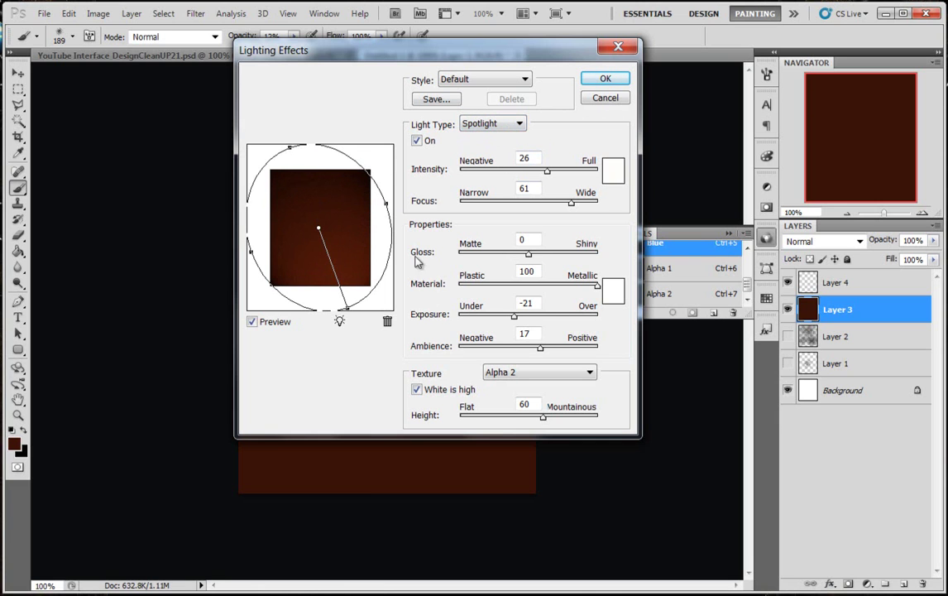
left_click_drag(540, 351, 535, 352)
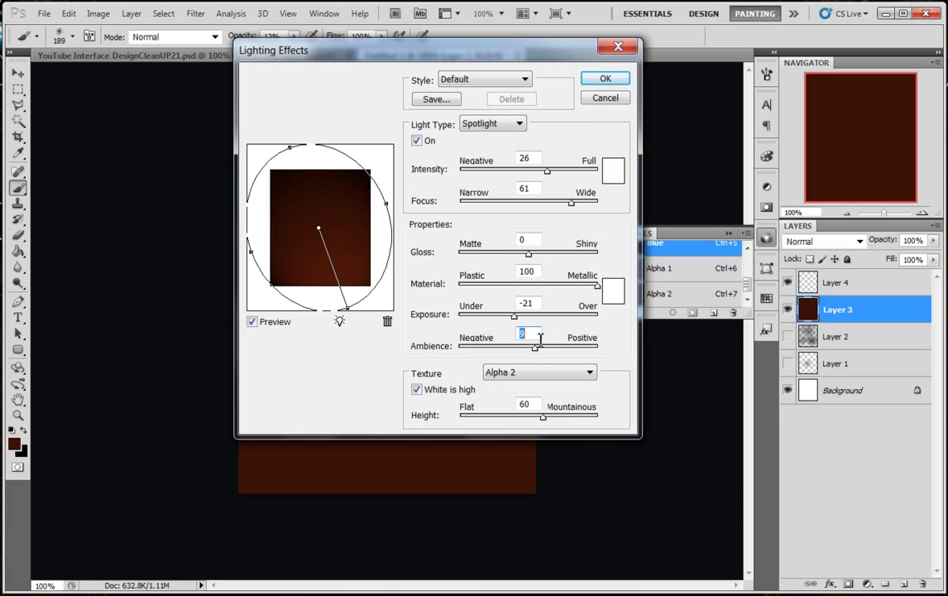
left_click(612, 79)
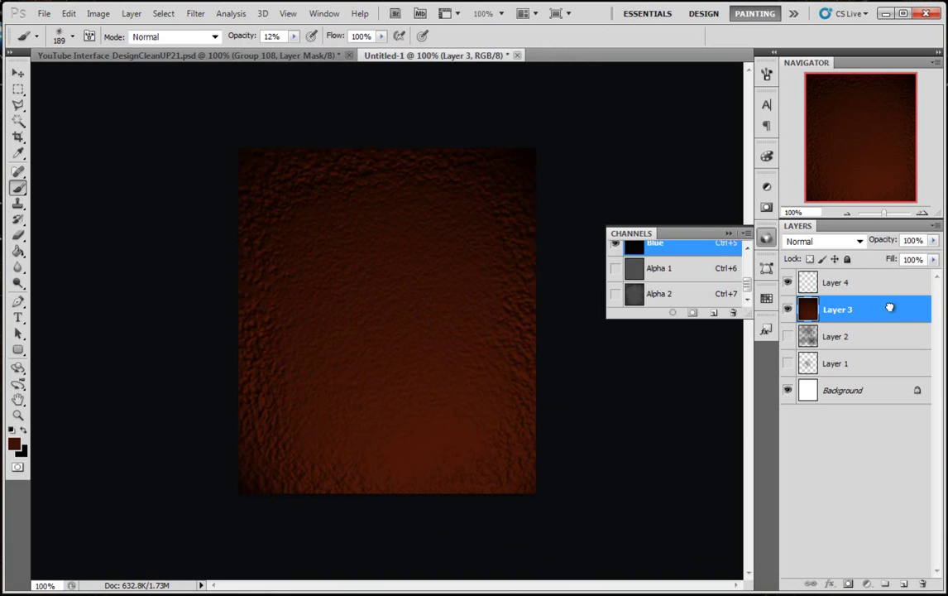
Step: Duplicate Layer 3 and colorize the copy in Hue/Saturation at Hue 40, Saturation 25
left_click_drag(881, 311, 904, 583)
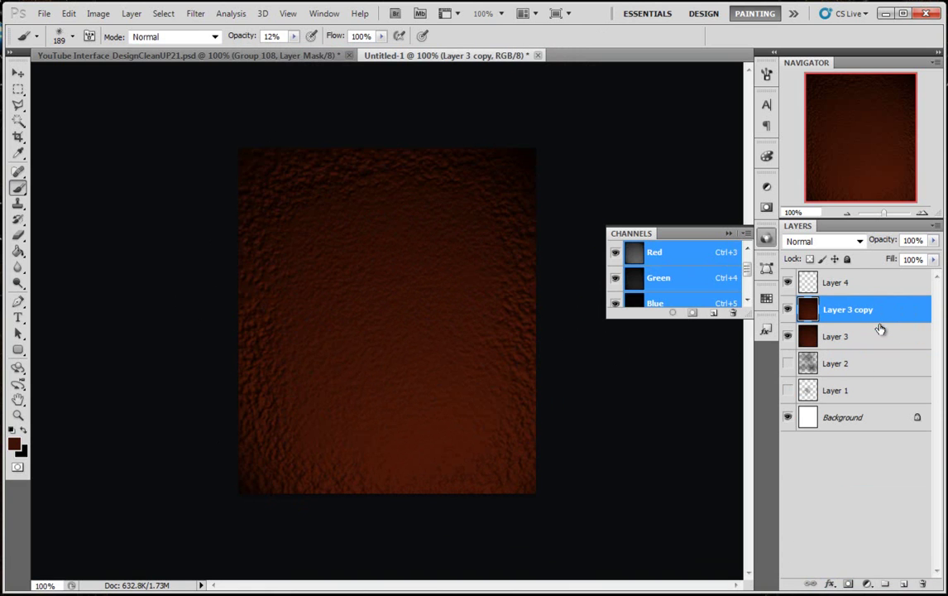
left_click(97, 13)
mouse_move(137, 57)
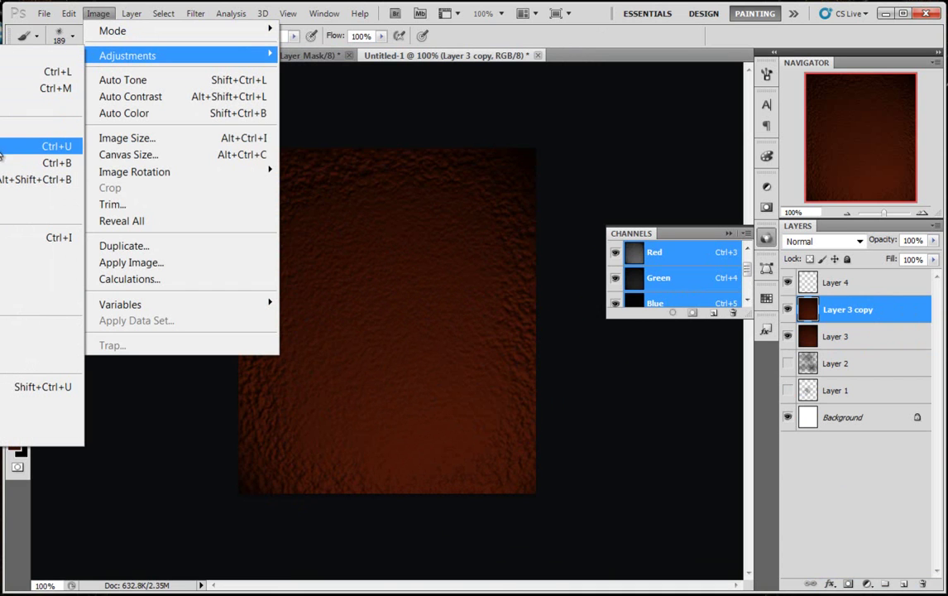
left_click(41, 146)
left_click_drag(566, 172, 601, 149)
left_click(588, 349)
left_click_drag(545, 238, 552, 237)
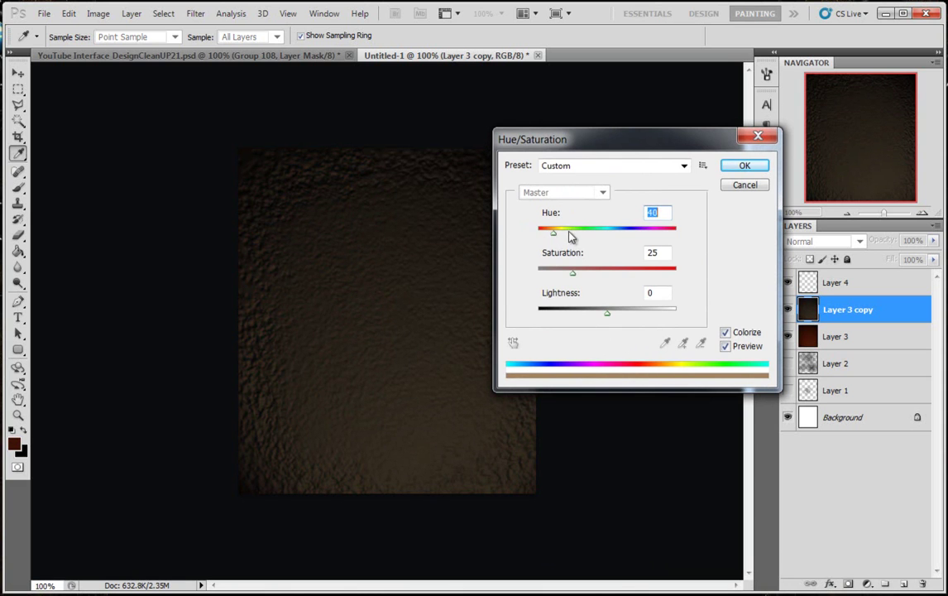
Step: Apply the brown colorize adjustment to Layer 3 copy
left_click(756, 164)
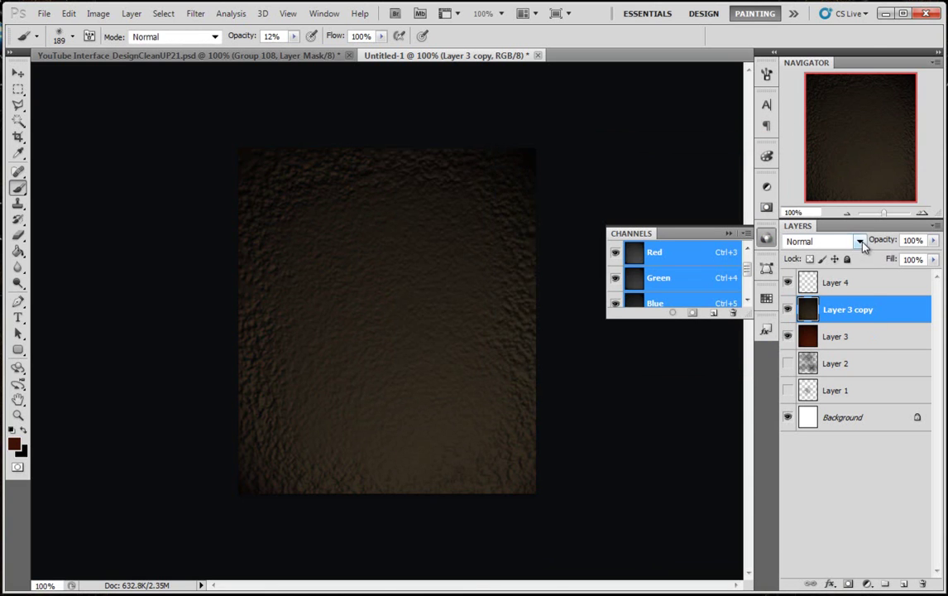
left_click(861, 241)
scroll(864, 242, "down", 3)
key("Escape")
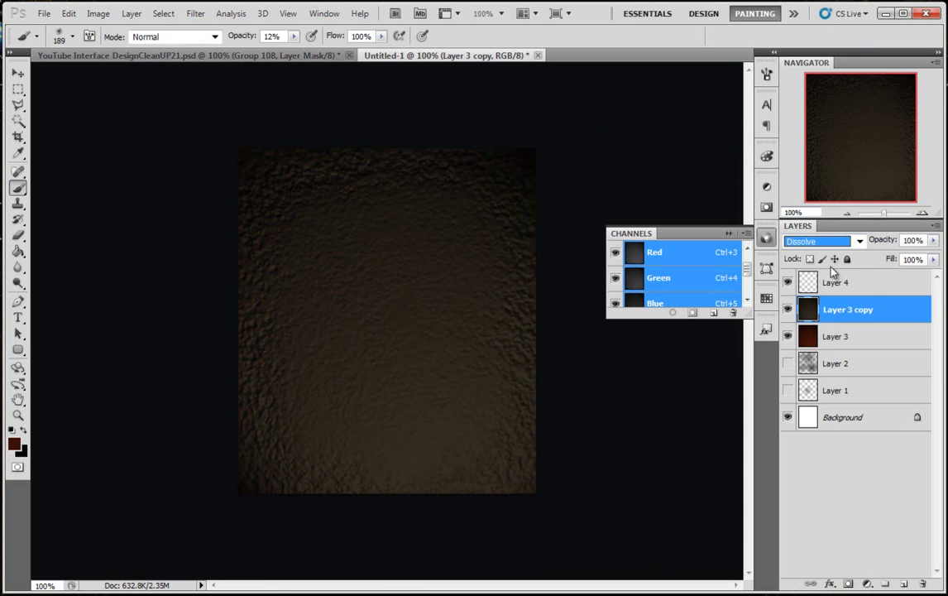
Step: Blend Layer 3 copy in Lighter Color mode at 61% opacity, then select Layer 4
key("Down")
key("Down")
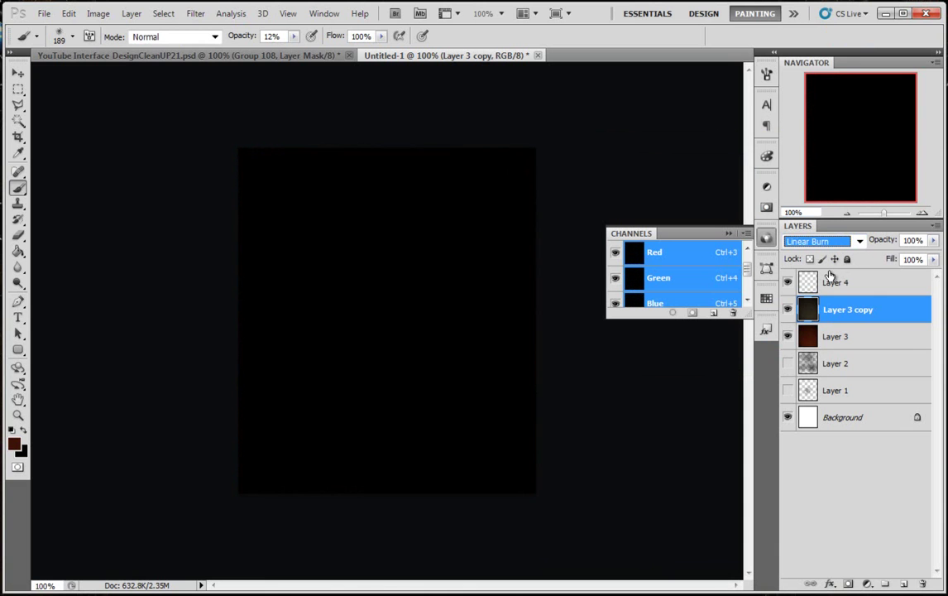
key("Down")
key("Down")
key("Down")
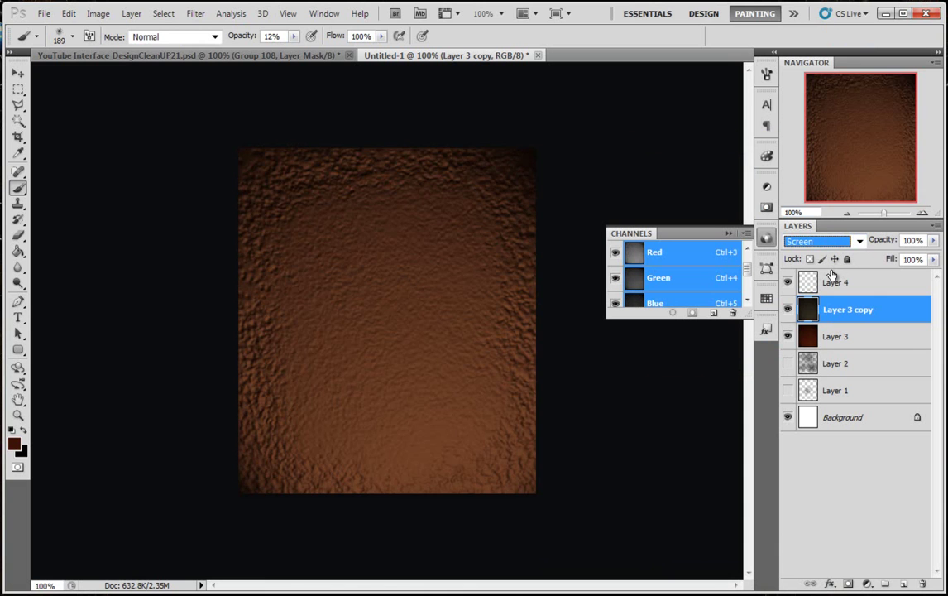
key("Down")
key("Down")
key("Down")
key("Down")
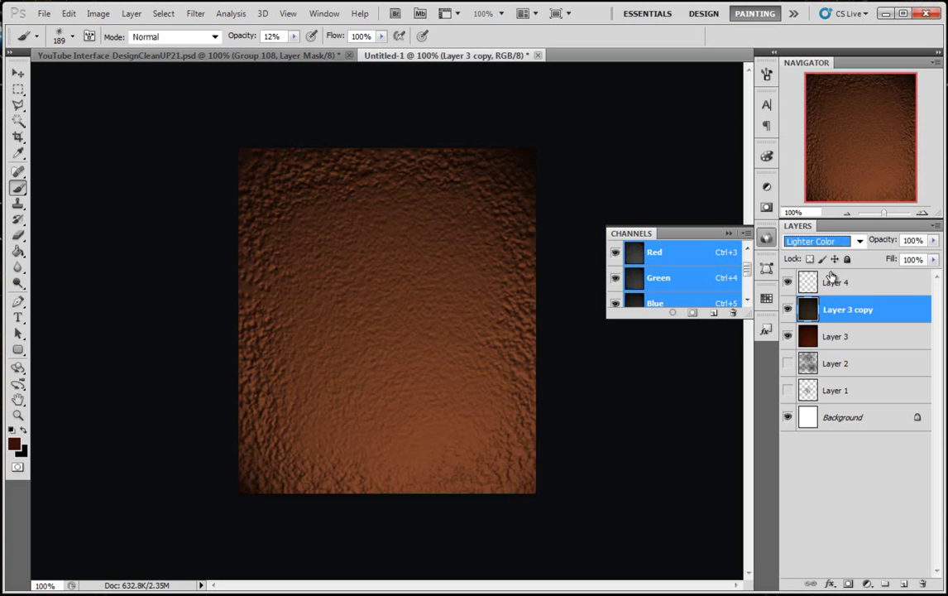
key("Down")
key("Up")
key("Up")
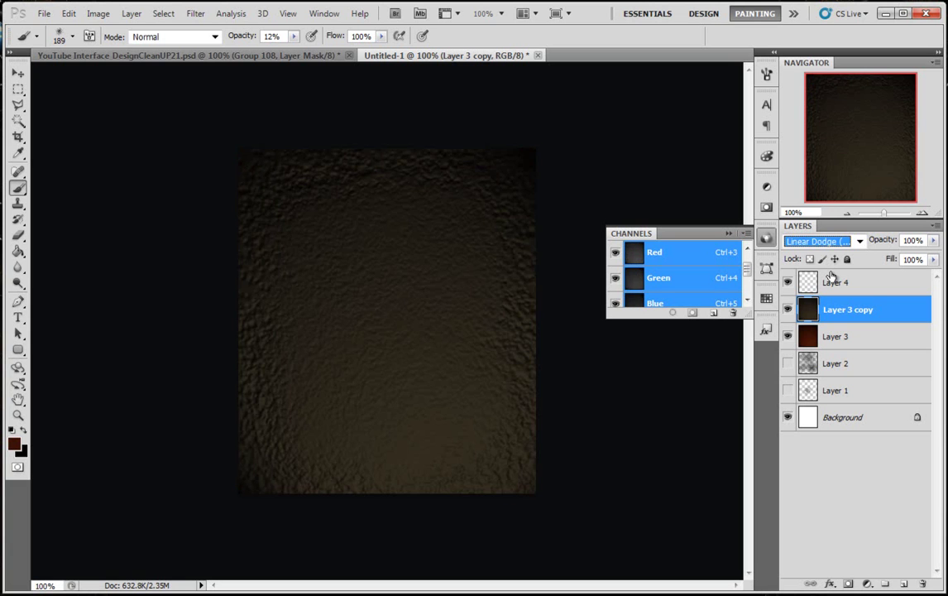
key("Down")
key("Down")
key("Down")
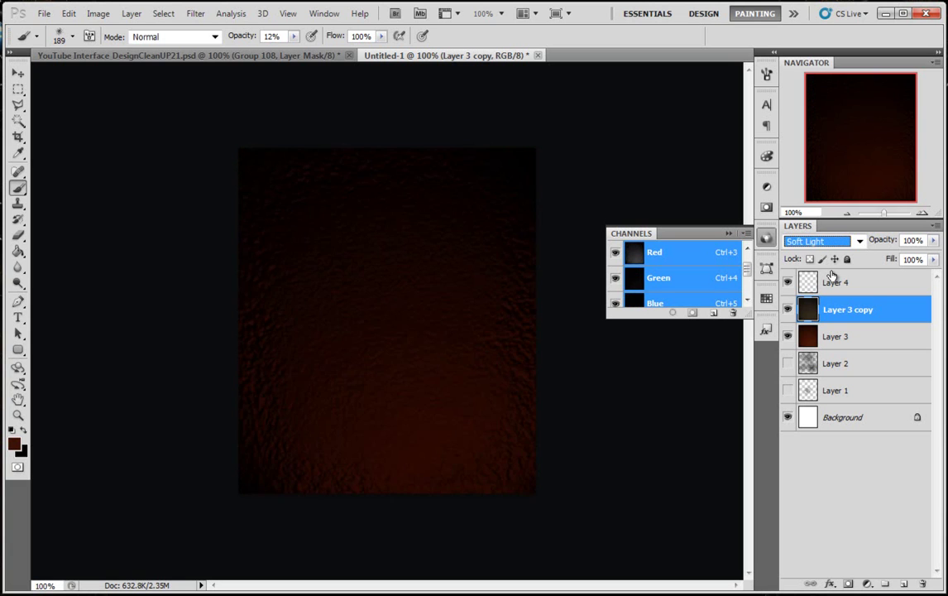
key("Down")
key("Down")
key("Down")
key("Down")
key("Down")
key("Down")
key("Up")
key("Up")
key("Up")
key("Up")
key("Up")
key("Up")
key("Up")
key("Up")
key("Up")
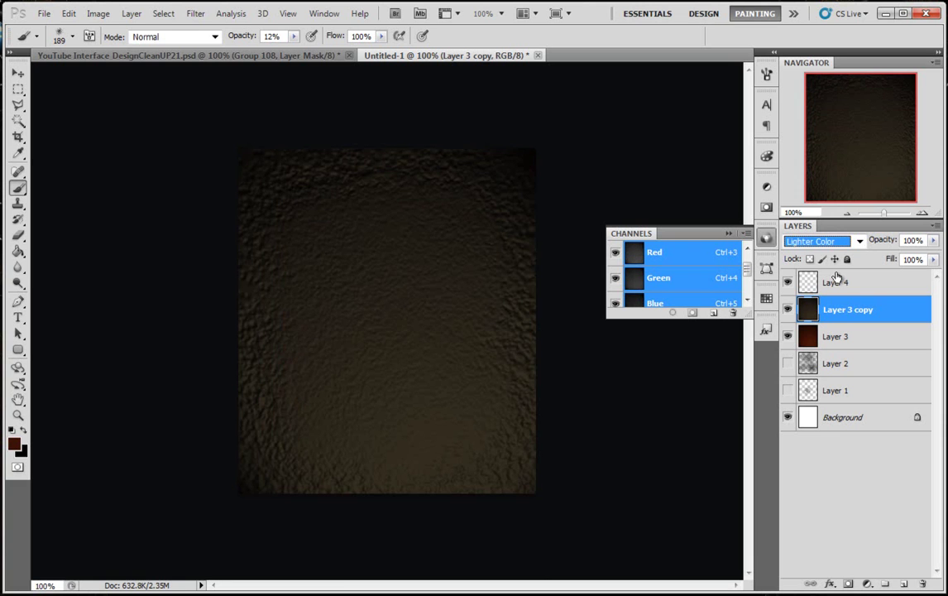
left_click_drag(933, 242, 910, 260)
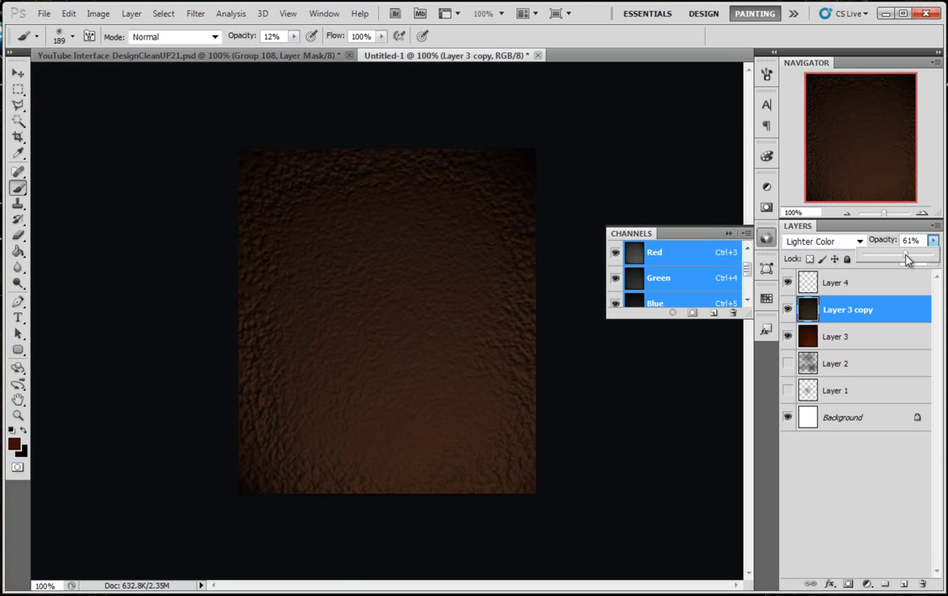
left_click(879, 290)
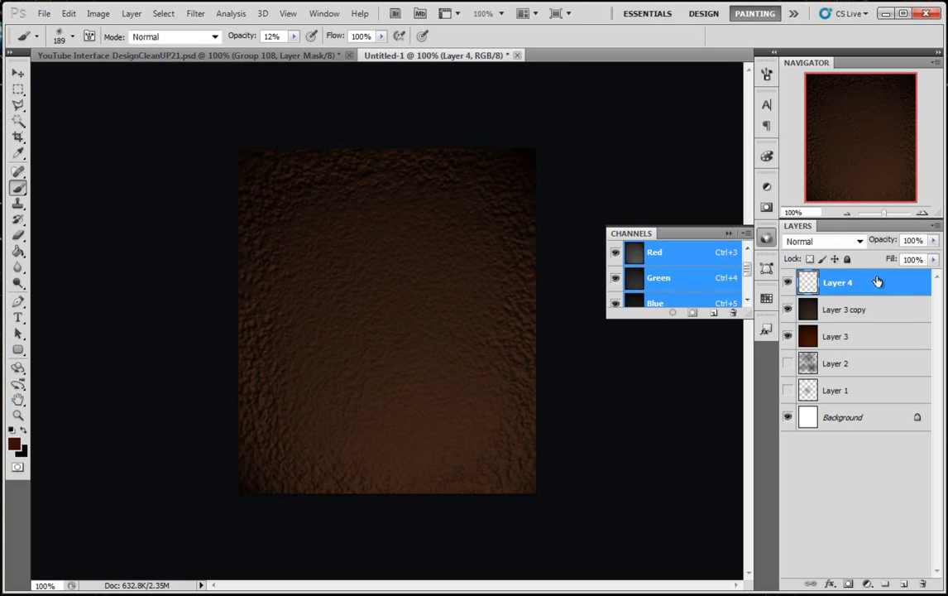
Step: Set the foreground colour to a darker, duller brown and return to the brush
key("i")
left_click(15, 443)
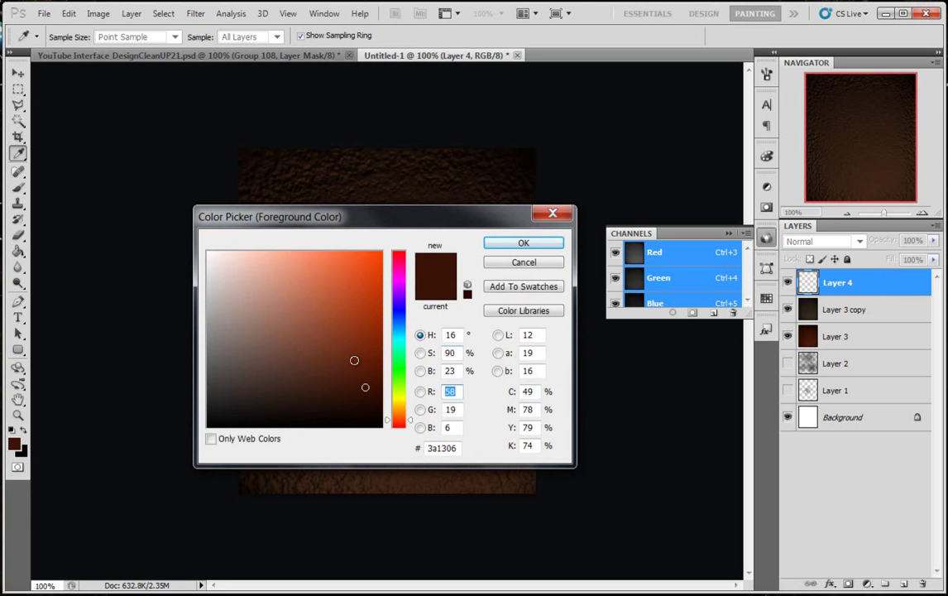
mouse_move(345, 379)
left_mouse_down()
mouse_move(343, 393)
mouse_move(339, 376)
left_mouse_up()
left_click(321, 393)
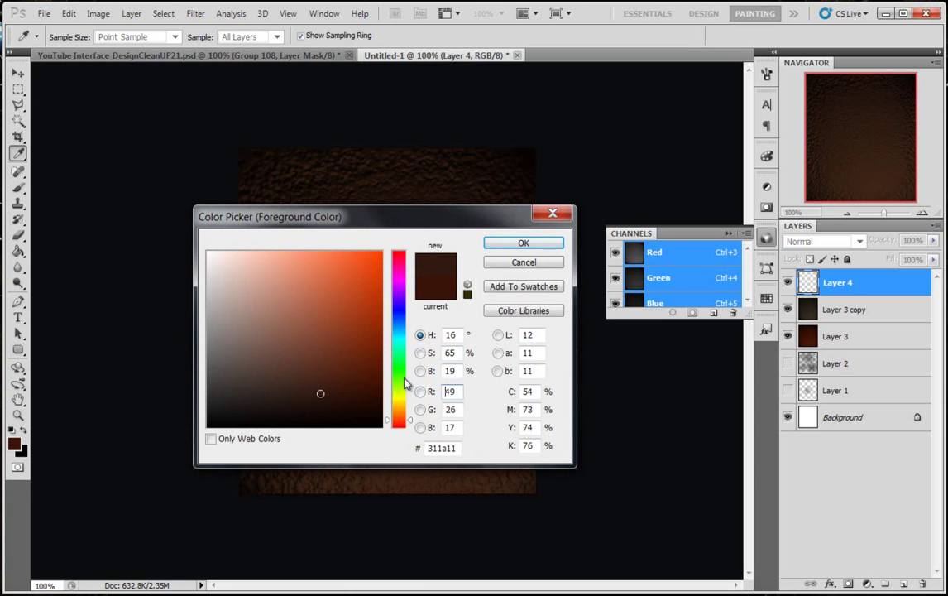
left_click(524, 243)
key("b")
Step: Paint a faint spatter stroke with the 297 brush, then raise brush opacity to 85%
right_click(405, 305)
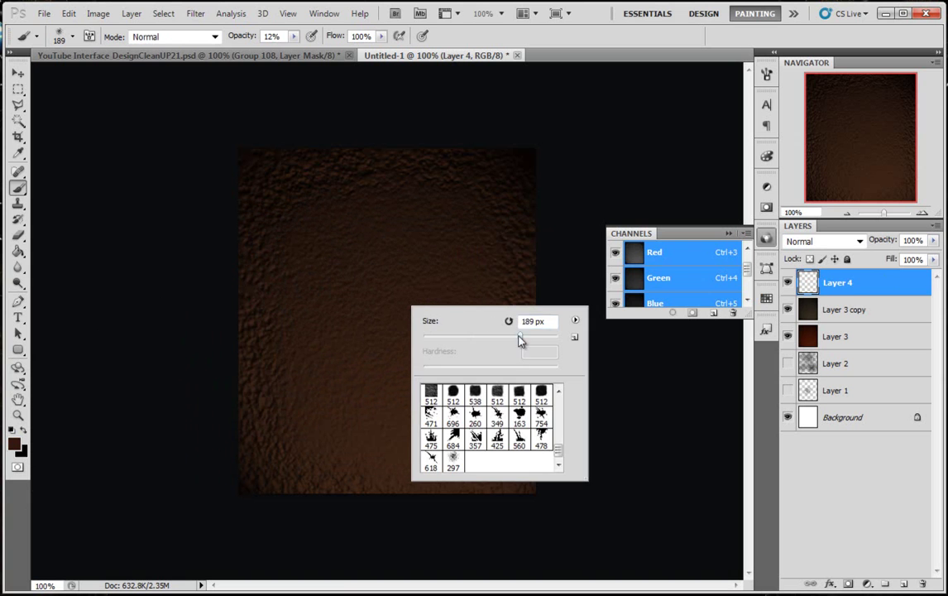
left_click(454, 460)
left_click(313, 216)
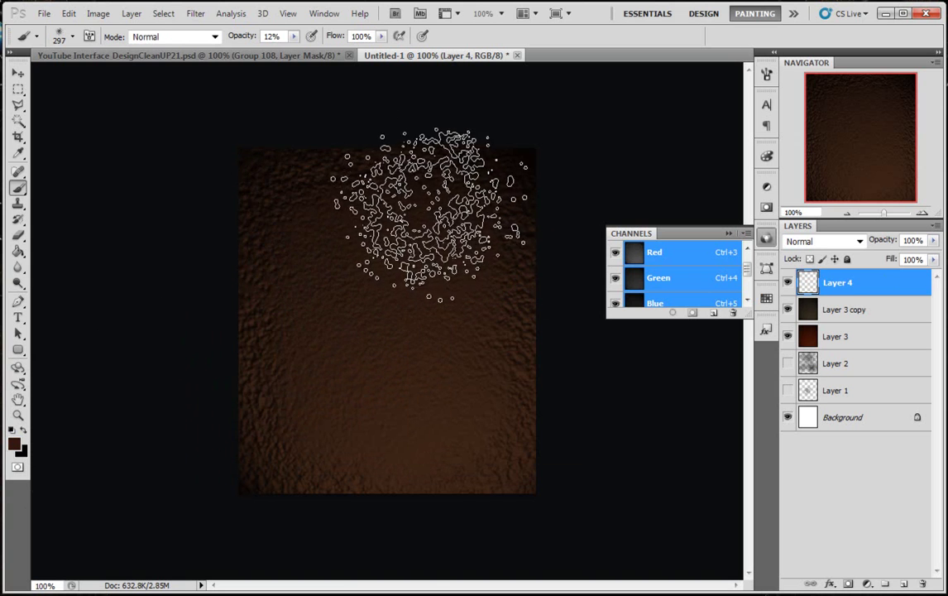
mouse_move(368, 343)
left_mouse_down()
mouse_move(309, 409)
mouse_move(300, 405)
mouse_move(424, 434)
left_mouse_up()
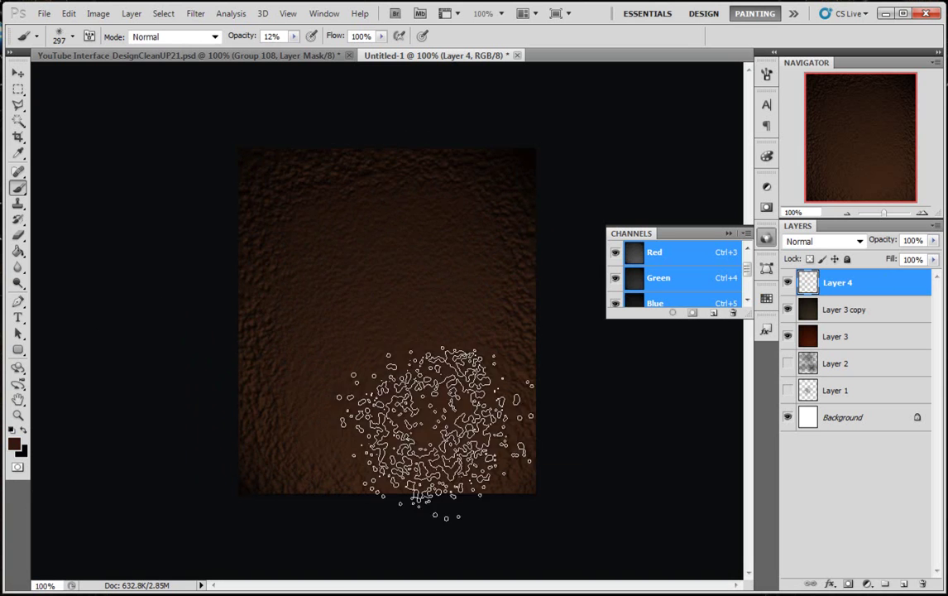
left_click(296, 43)
left_click_drag(296, 51, 345, 54)
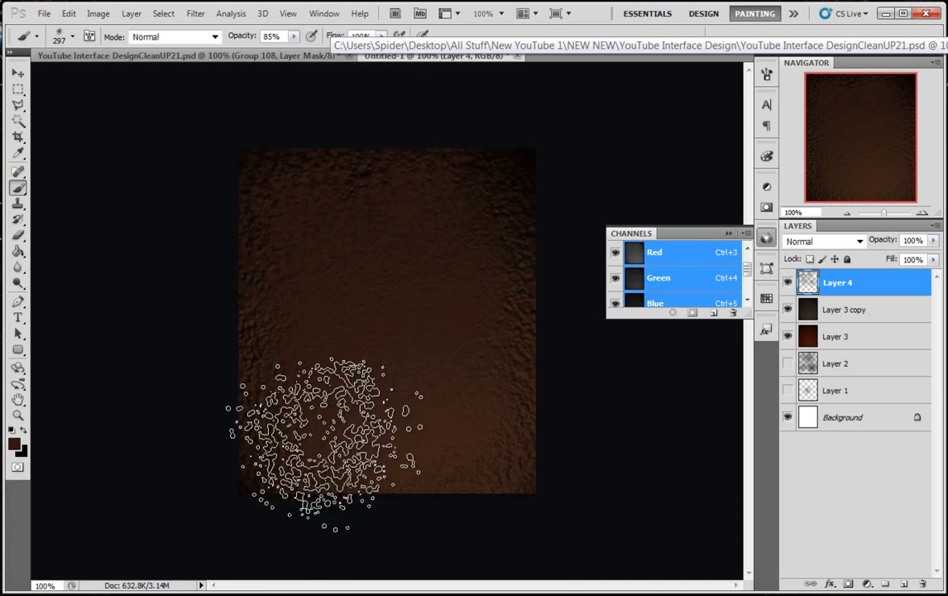
Step: Spatter dark reddish-brown #4c2112 grain on a new Layer 5, then select it with Layer 4
left_click(14, 445)
left_click(341, 375)
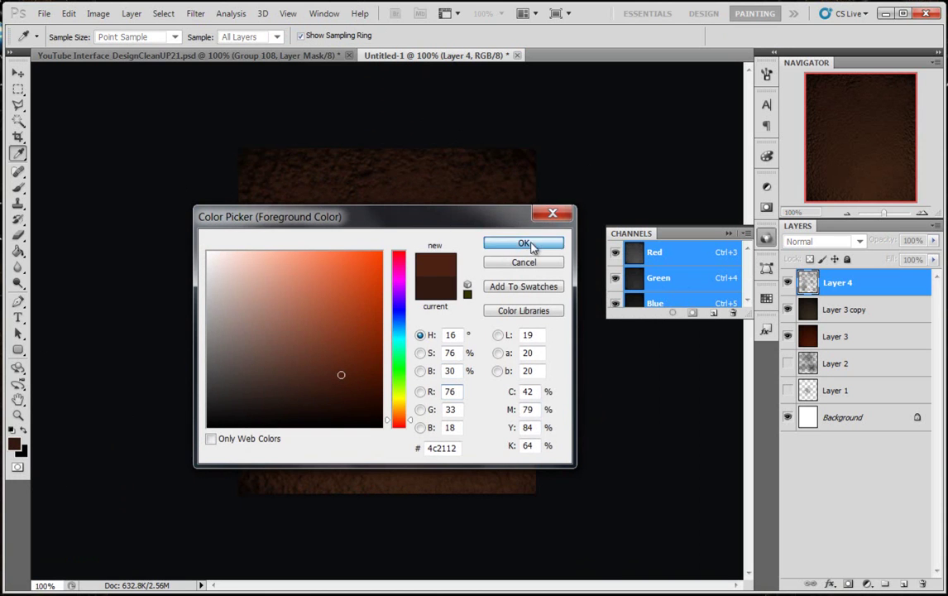
left_click(523, 243)
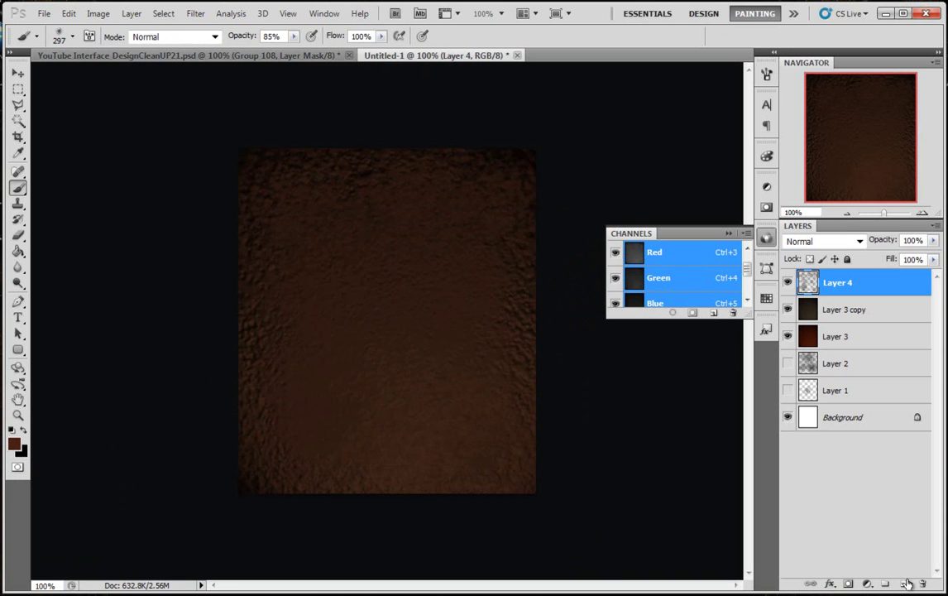
key("ctrl+shift+alt+n")
mouse_move(422, 281)
left_mouse_down()
mouse_move(508, 376)
mouse_move(449, 281)
mouse_move(325, 227)
mouse_move(336, 240)
mouse_move(317, 265)
left_mouse_up()
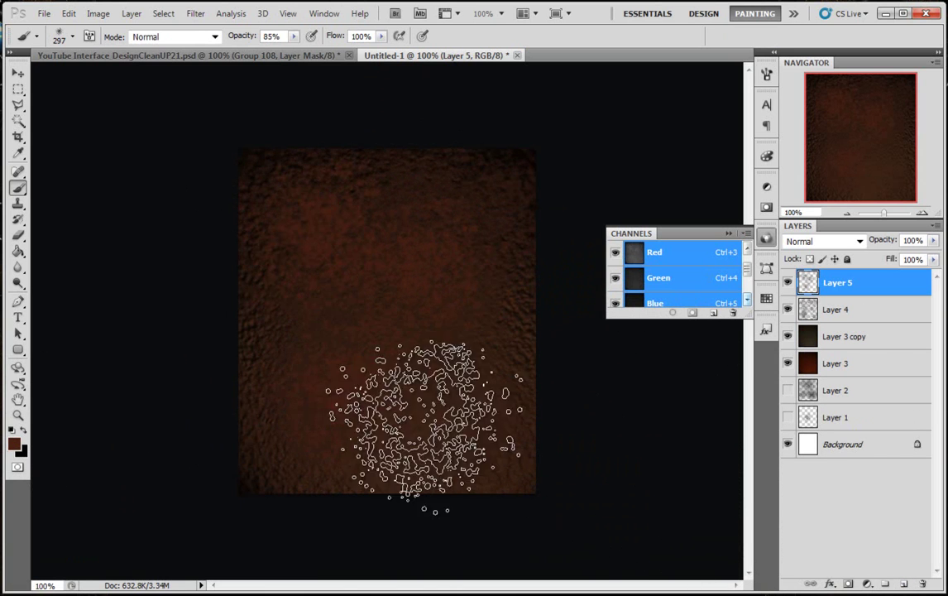
left_click(843, 312, "shift")
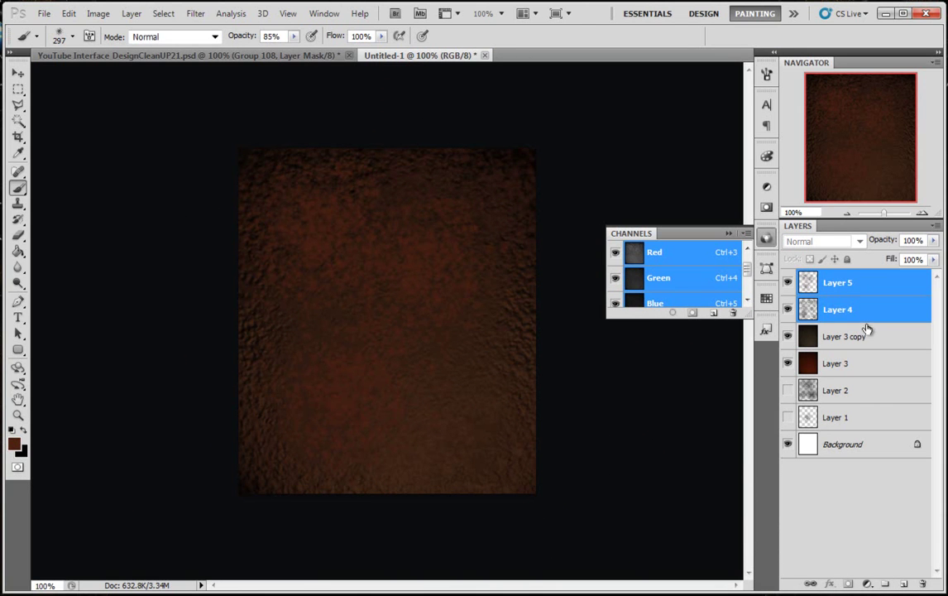
Step: Merge Layer 4 into Layer 5 and apply the Sharpen filter
key("ctrl+e")
left_click(196, 14)
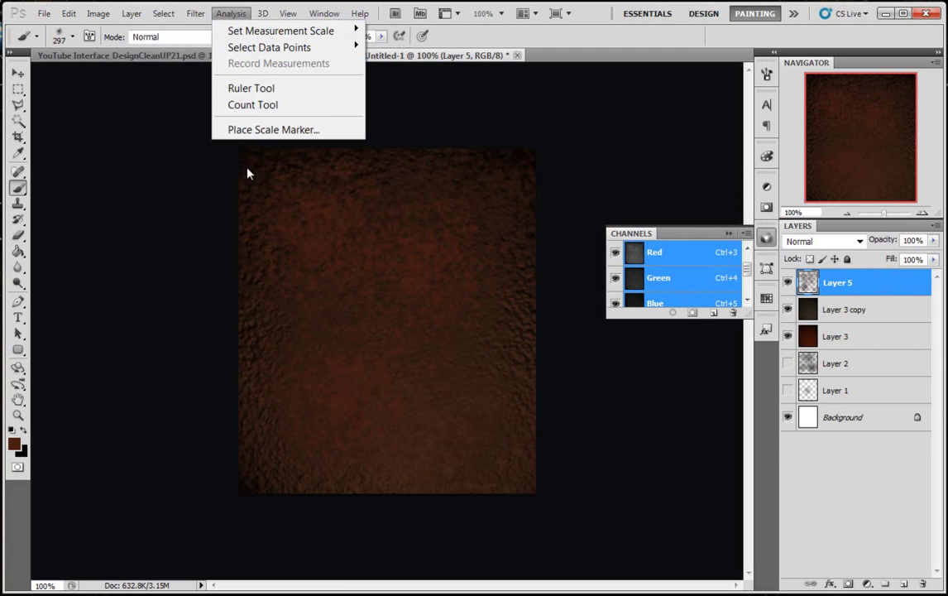
mouse_move(242, 271)
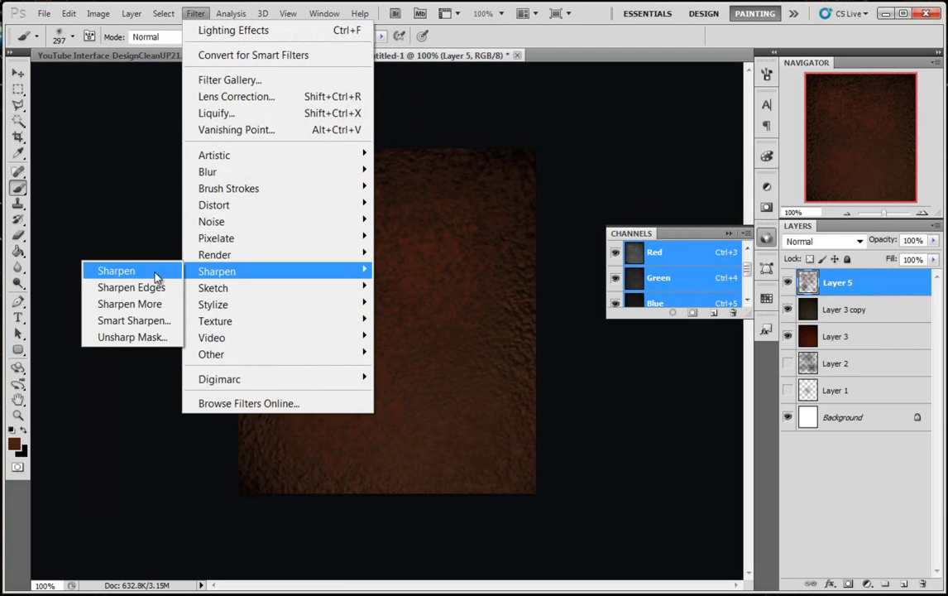
left_click(124, 270)
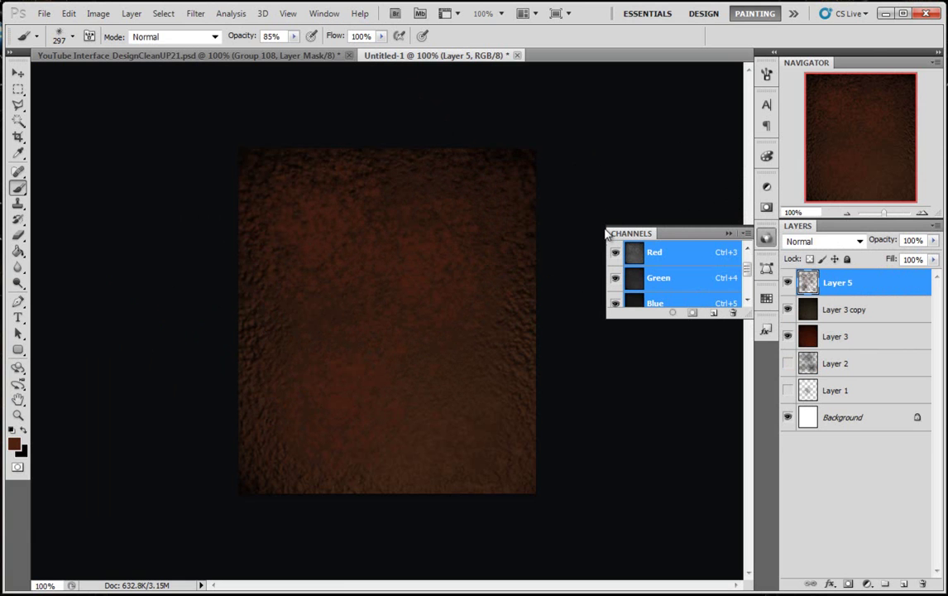
Step: Set Layer 5 to Screen blend mode at 48% opacity
left_click(822, 241)
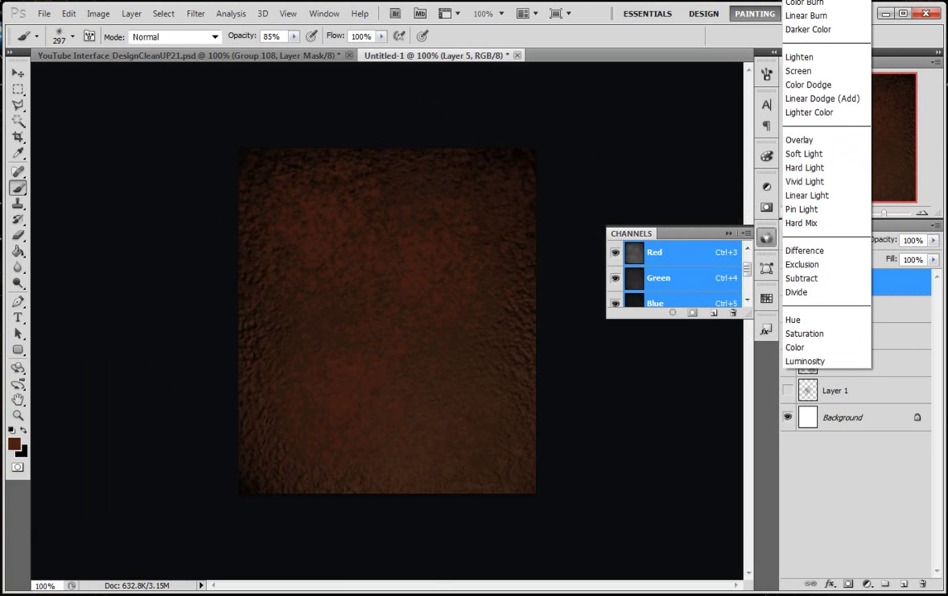
key("Escape")
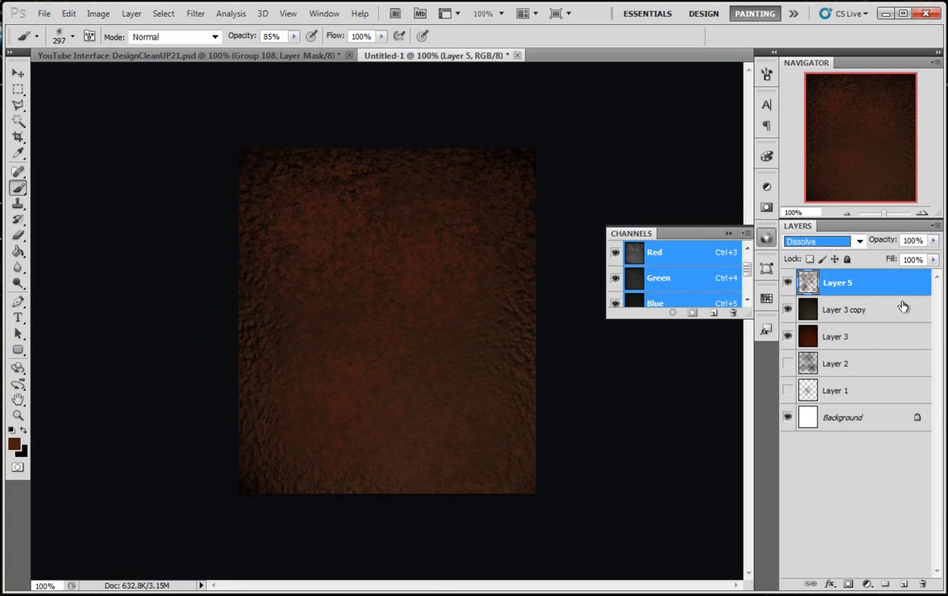
key("Down")
key("Down")
key("Down")
key("Down")
key("Down")
key("Down")
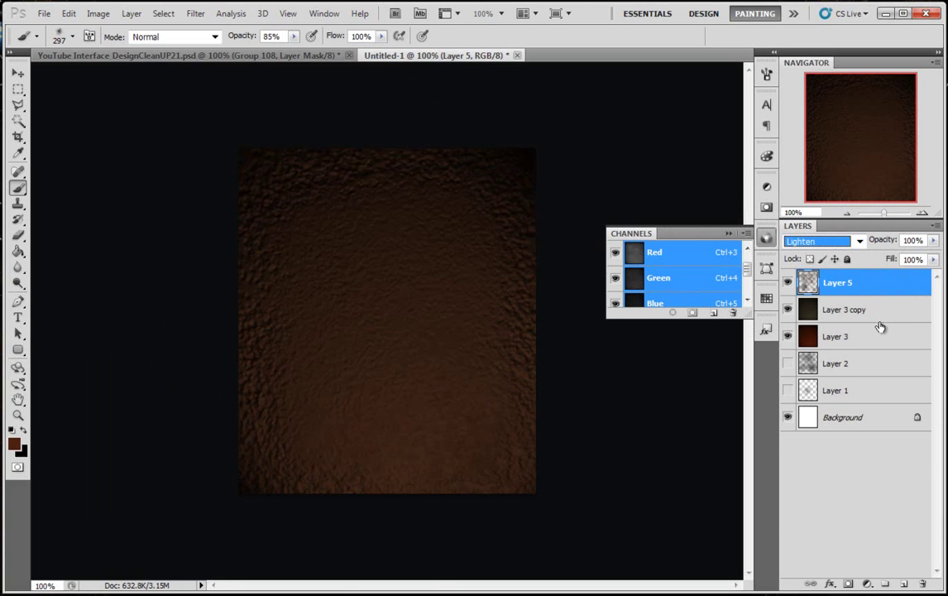
key("Down")
key("Down")
key("Up")
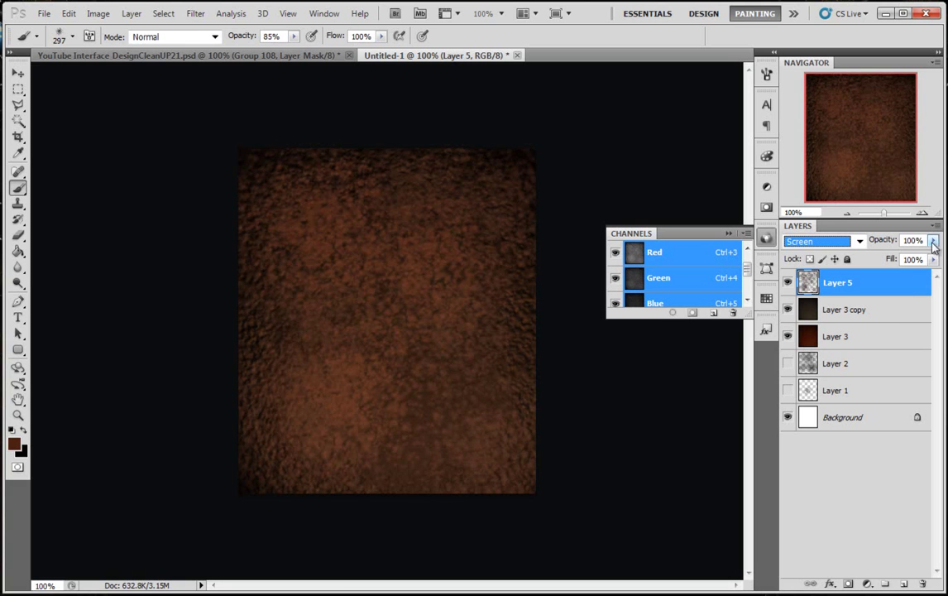
left_click(933, 240)
left_click_drag(932, 257, 902, 259)
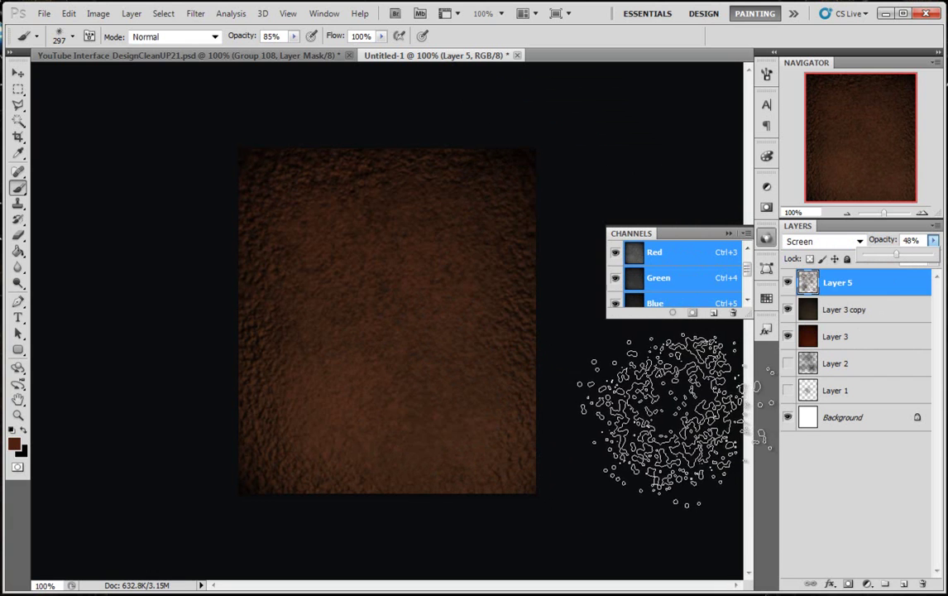
Step: Compare variations by toggling Layer 5 and Layer 3 copy, leave Layer 5 hidden, then switch to YouTube Interface DesignCleanUP21.psd
left_click(787, 282)
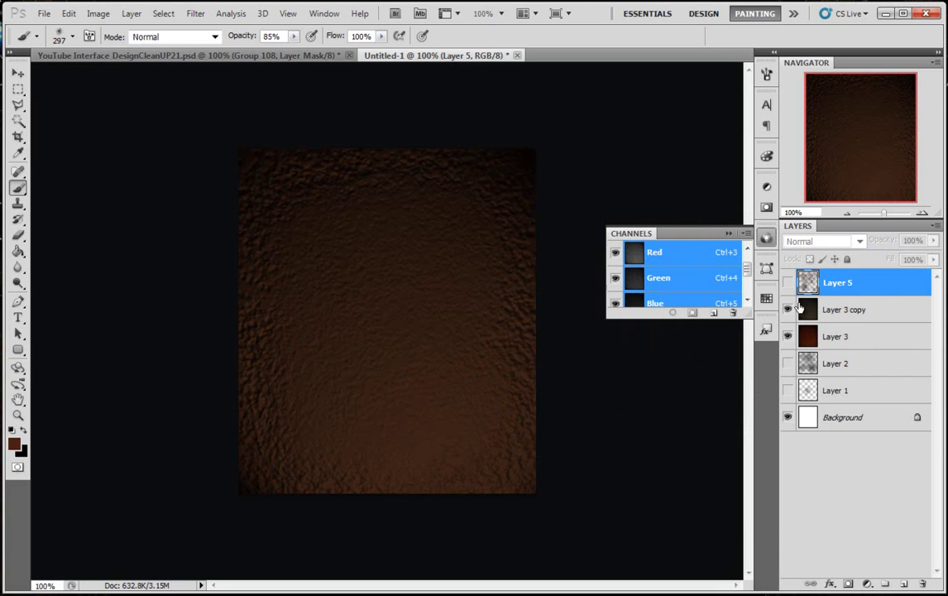
left_click(788, 309)
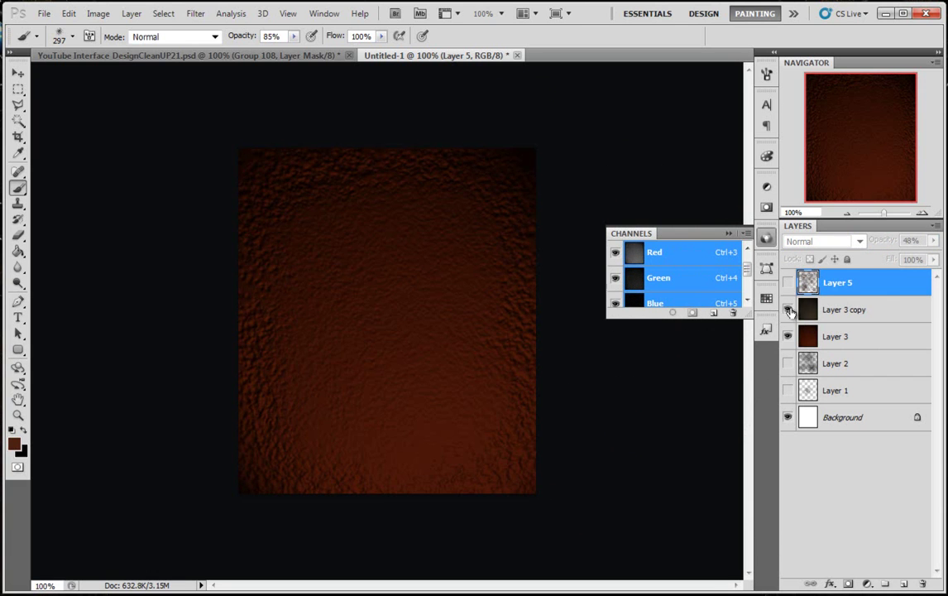
left_click(788, 283)
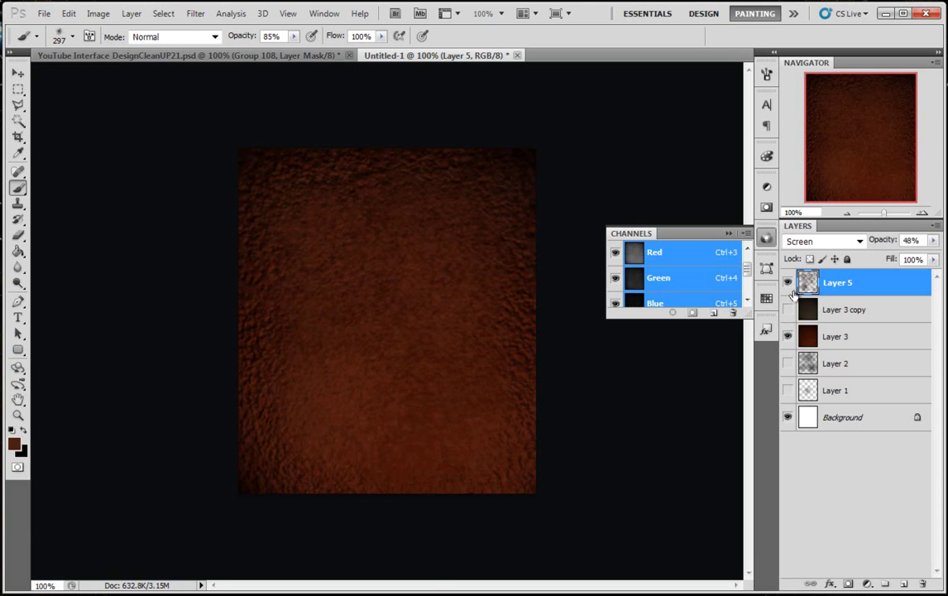
left_click(788, 283)
left_click(787, 282)
left_click(788, 282)
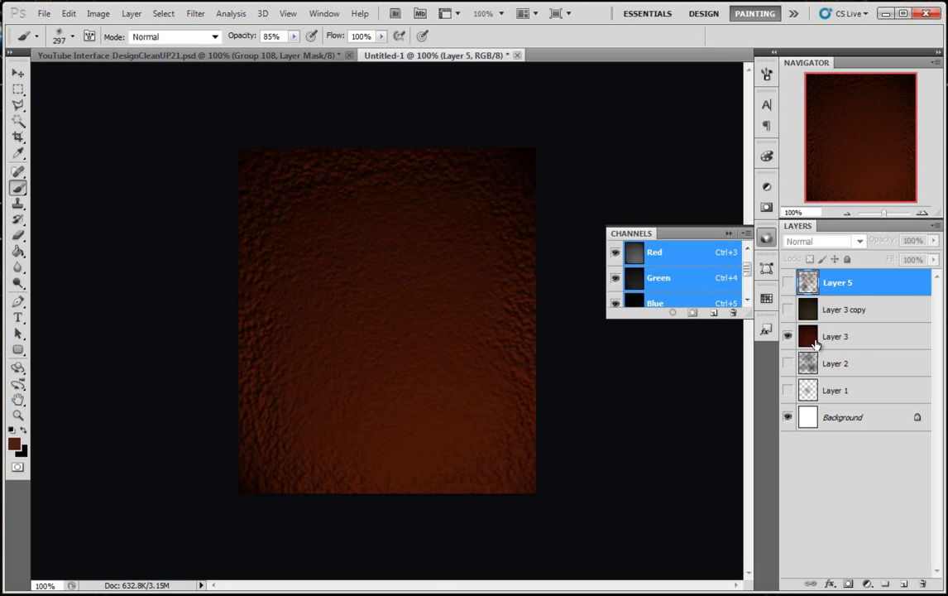
left_click(787, 309)
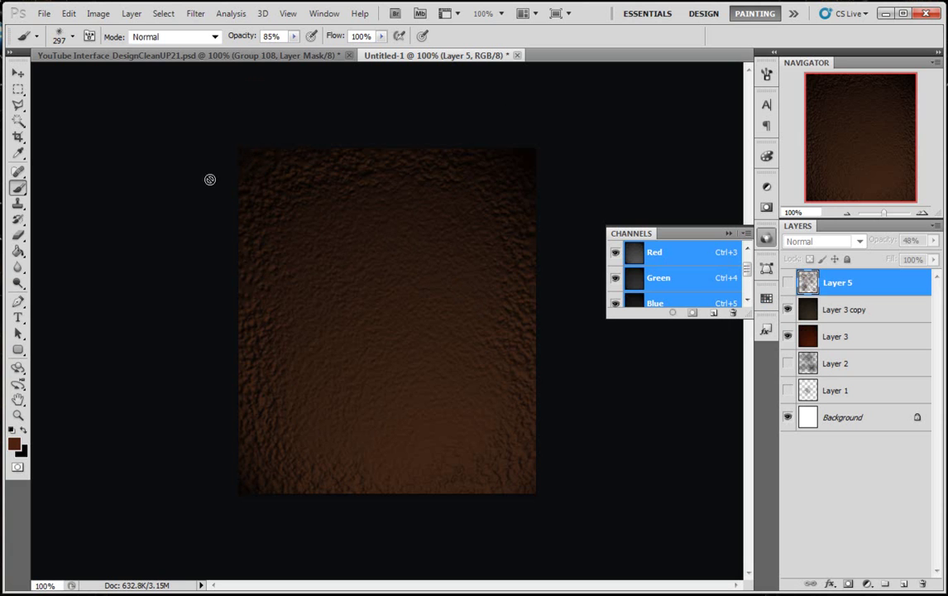
left_click(166, 55)
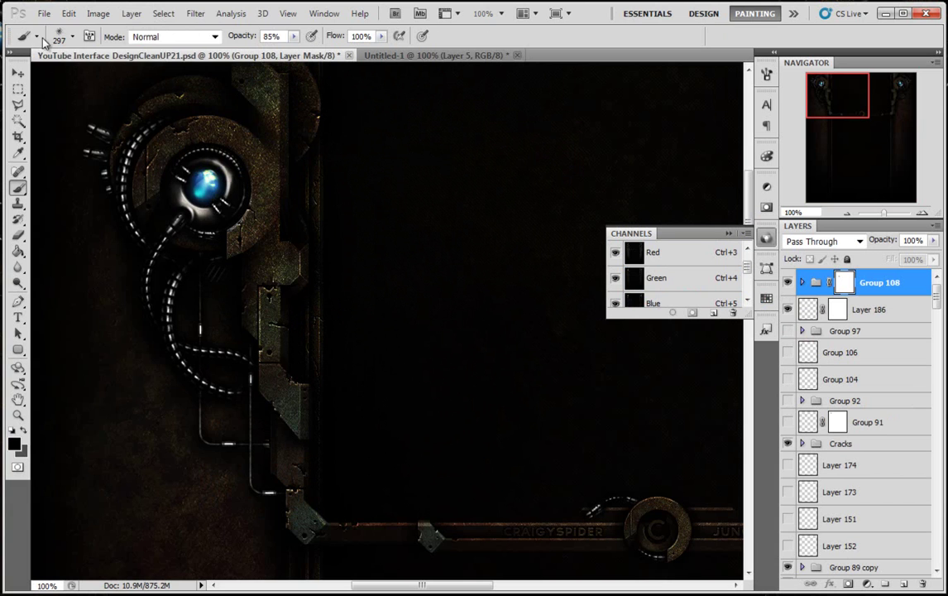
left_click(43, 14)
key("Escape")
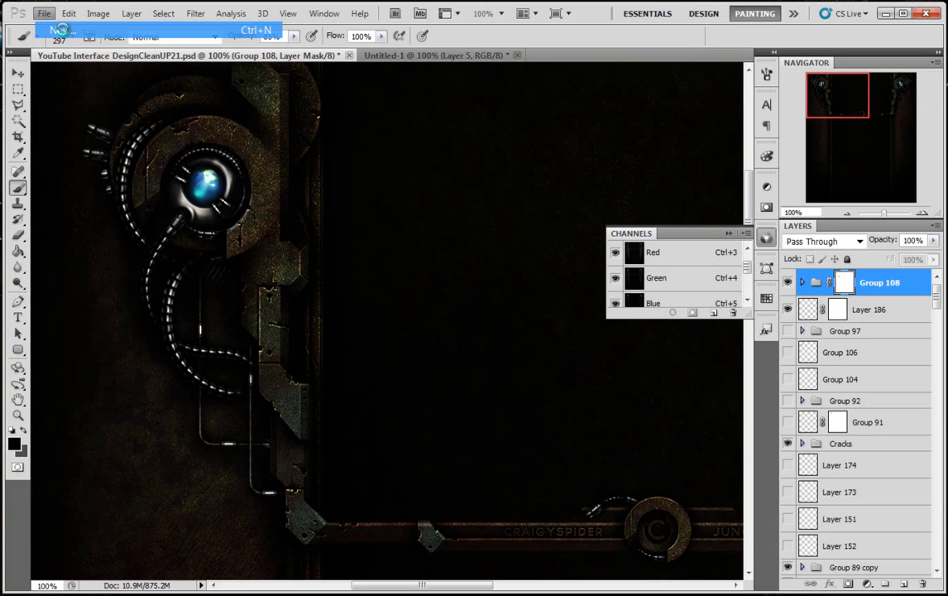
key("ctrl+n")
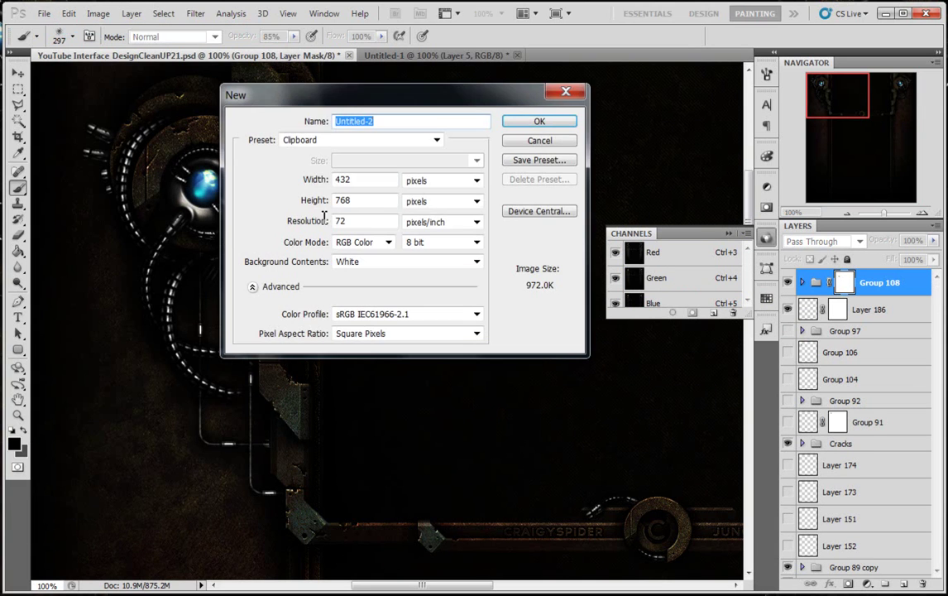
double_click(361, 180)
type("1920")
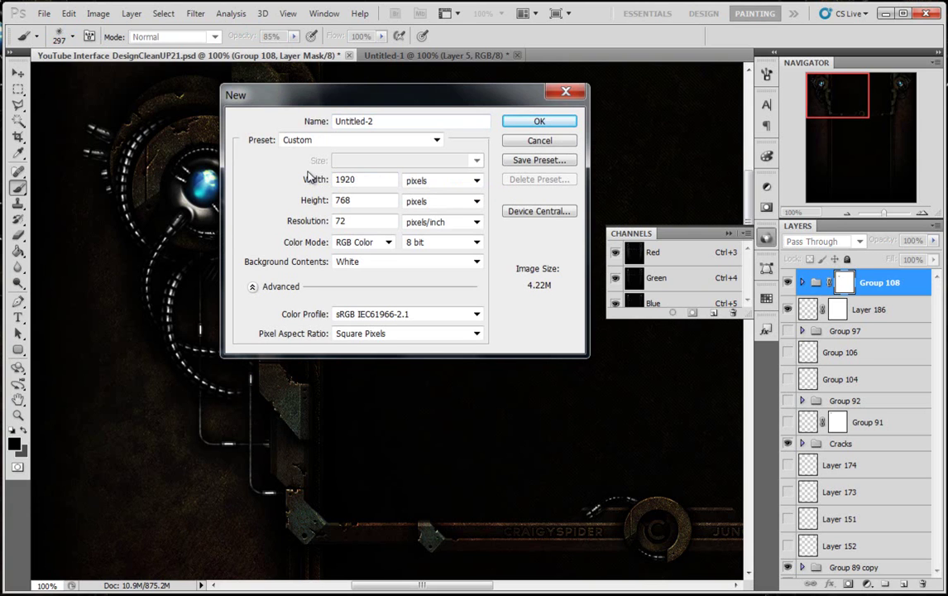
key("Tab")
key("Tab")
type("1080")
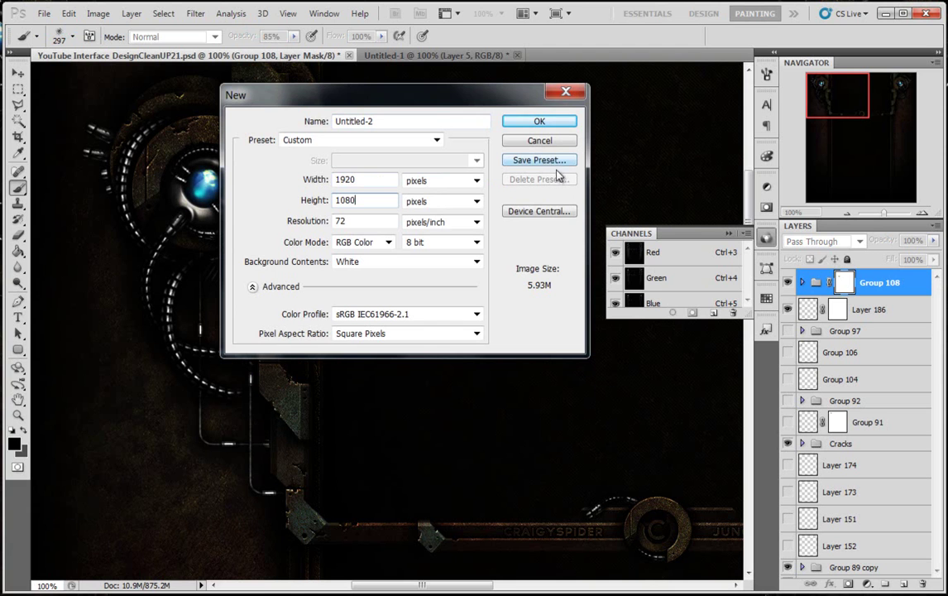
left_click(539, 141)
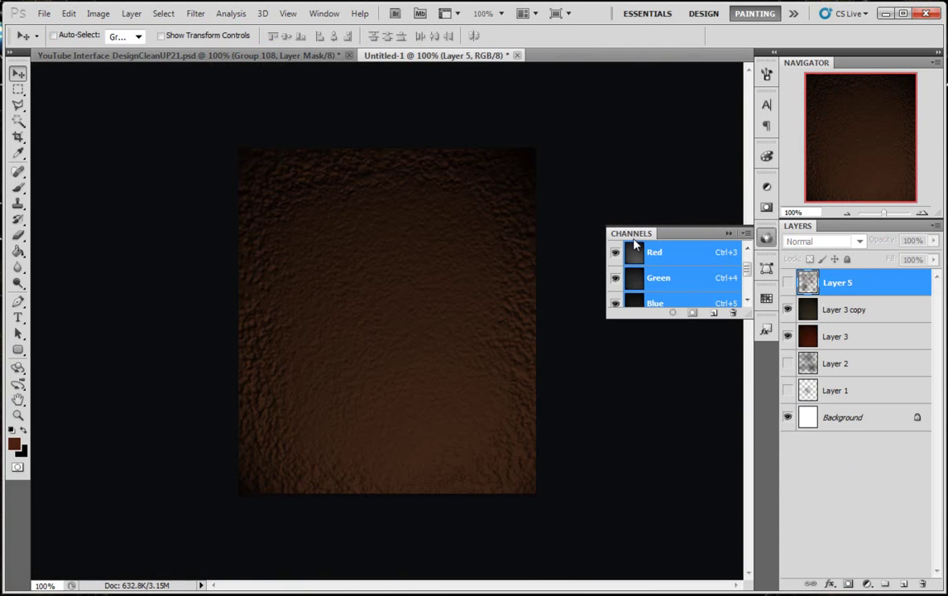